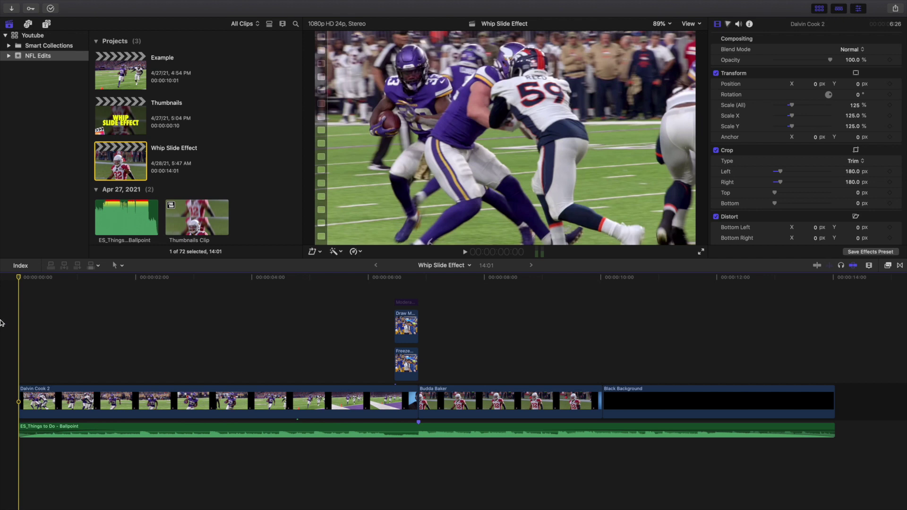
Step: Play and step through the finished whip slide project to preview the effect
key(space)
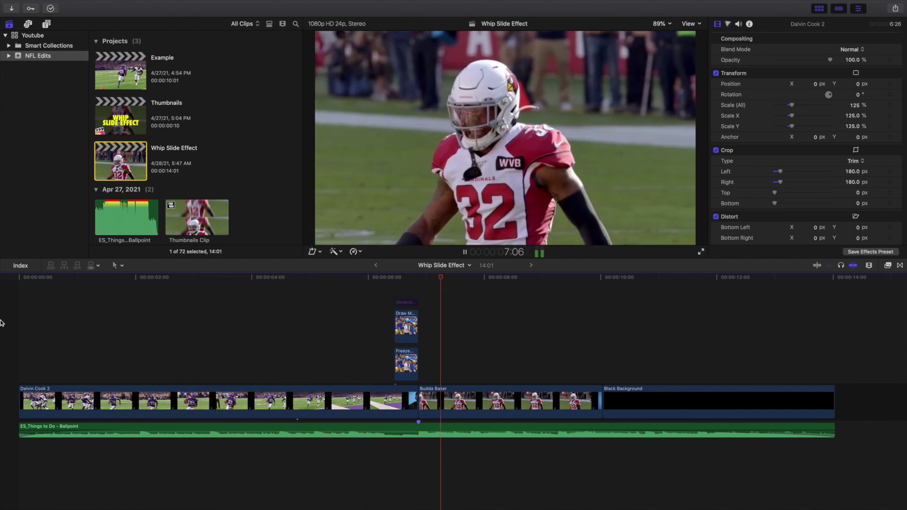
click(293, 324)
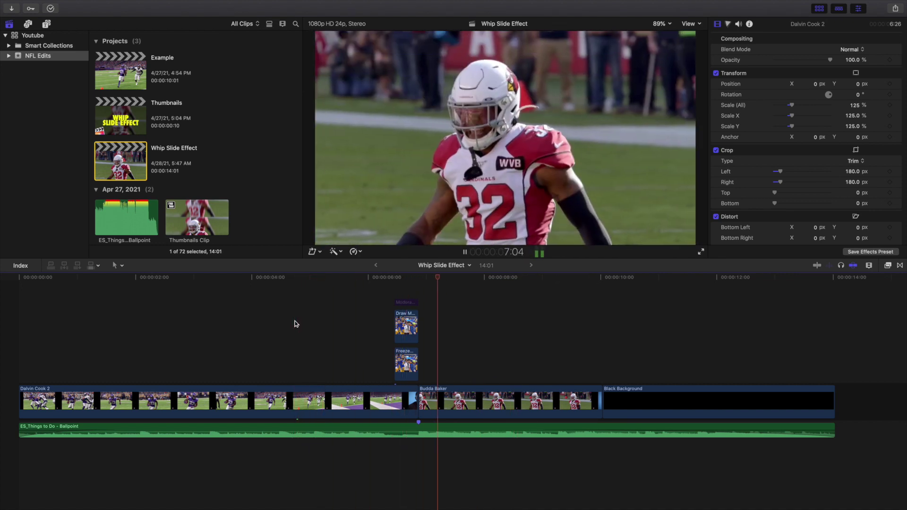
click(219, 325)
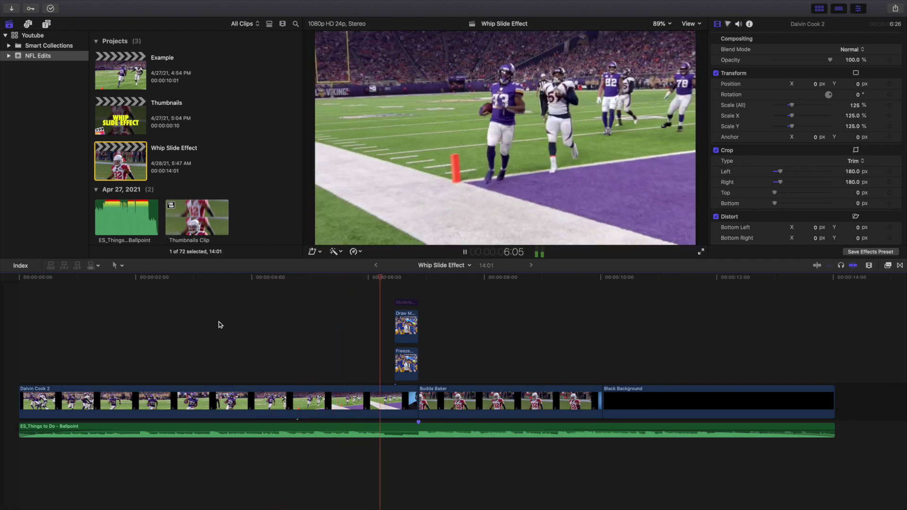
key(space)
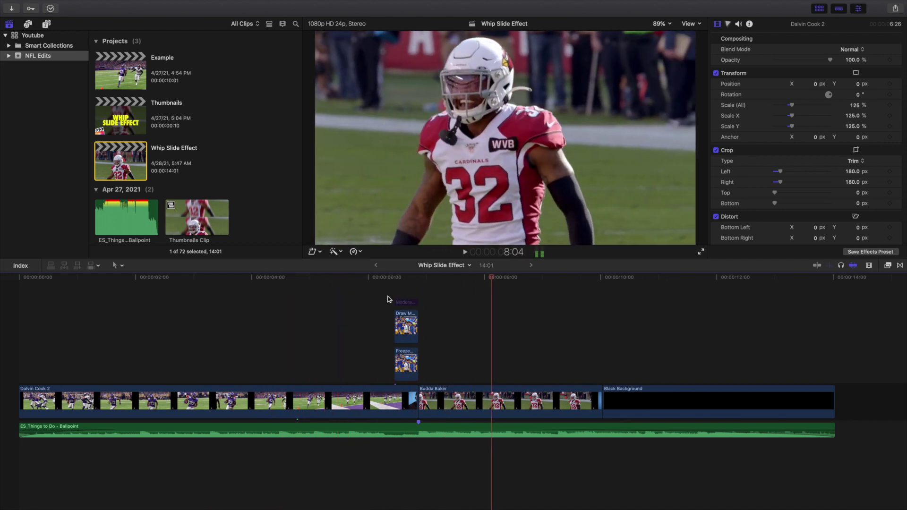
click(394, 298)
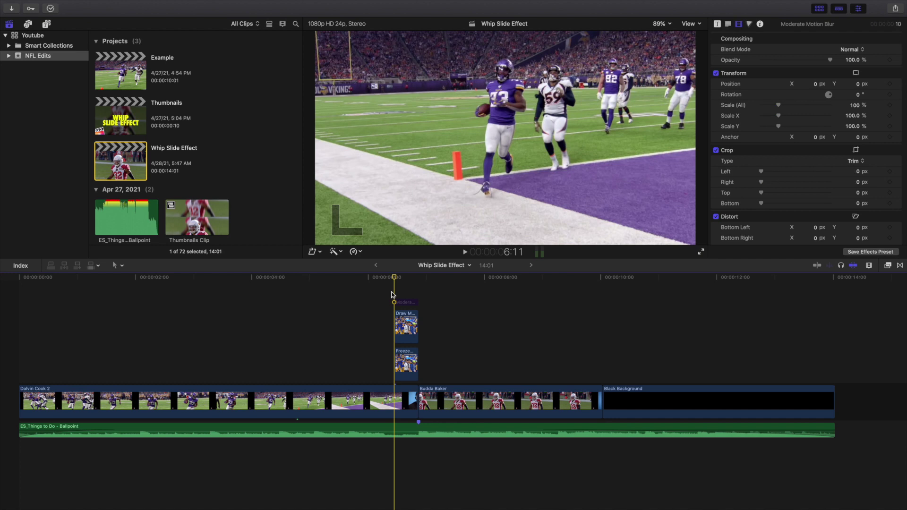
key(Right)
key(Right)
key(Right)
key(Right)
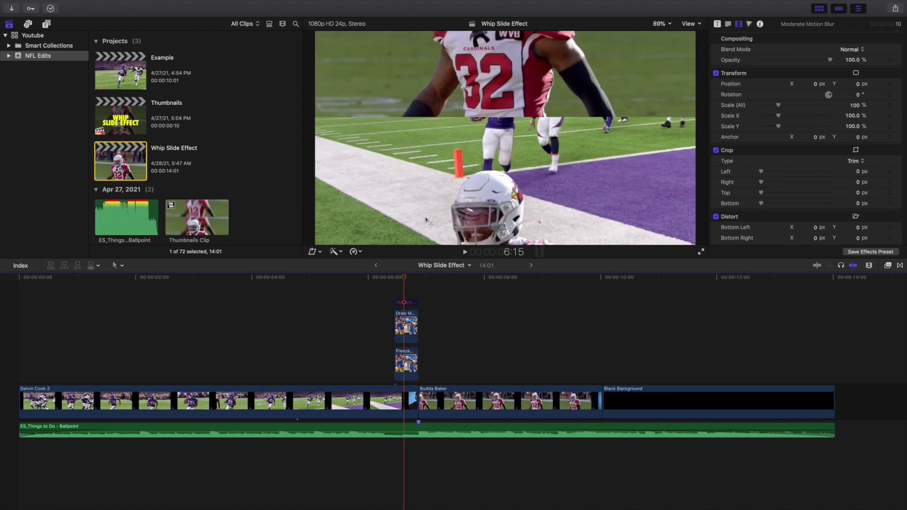
key(Right)
key(Right)
key(Right)
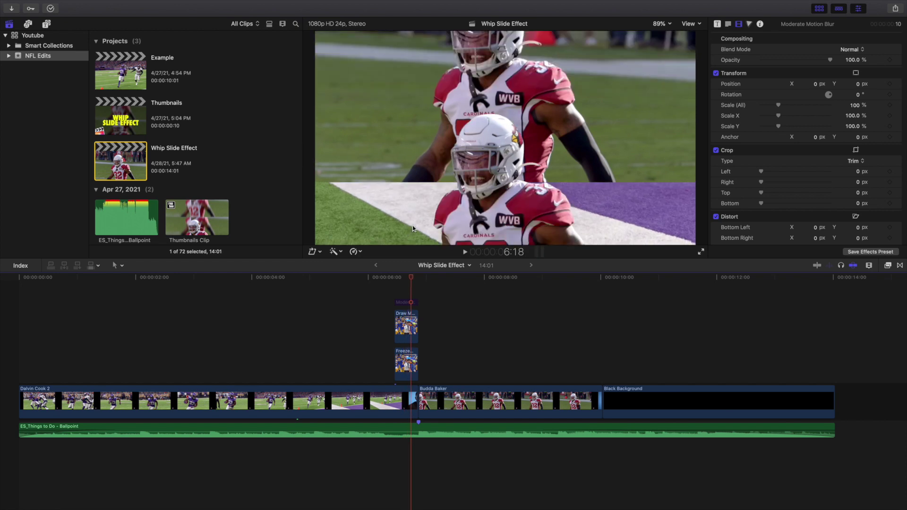
key(shift+slash)
key(Home)
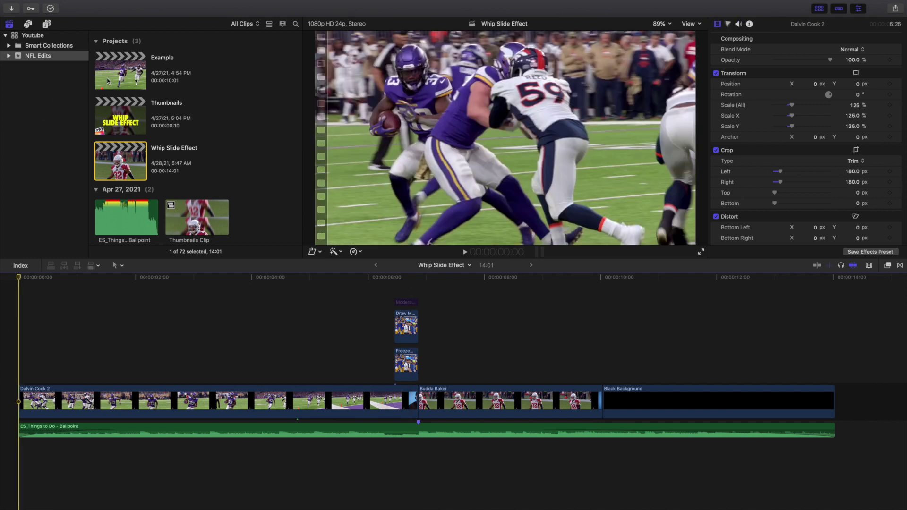
Step: In the Example project, make a Budda Baker freeze frame at the cut, lifted above the storyline
double_click(108, 81)
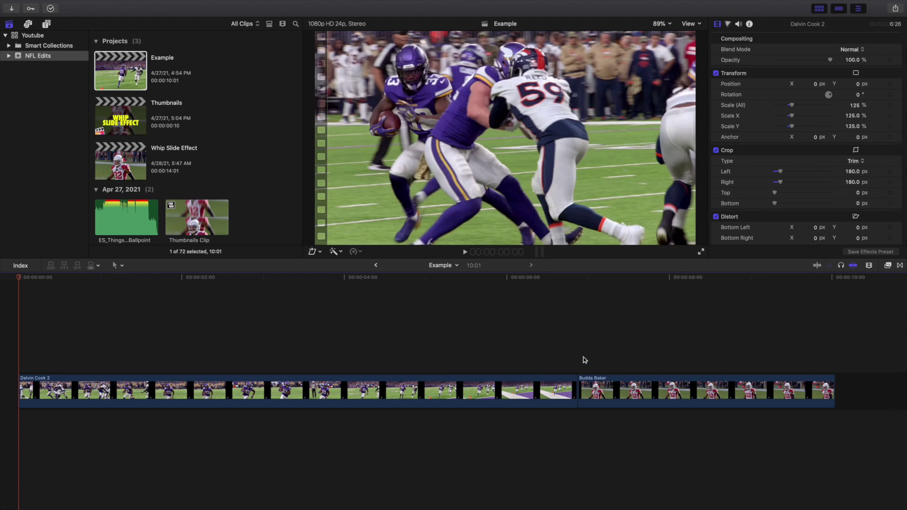
click(581, 354)
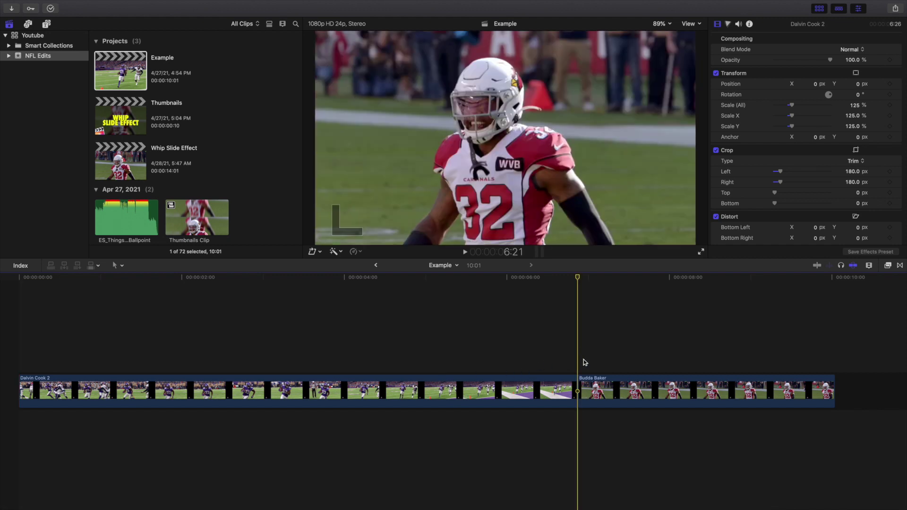
click(605, 393)
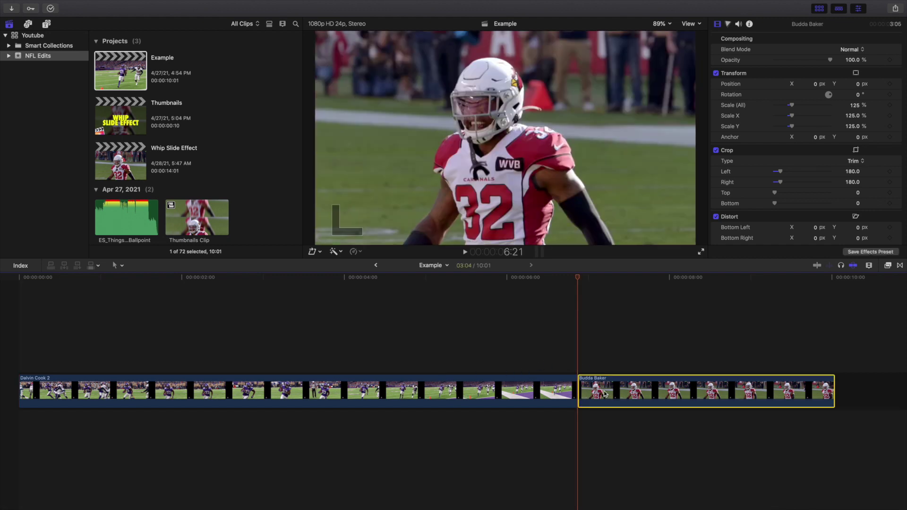
key(super+r)
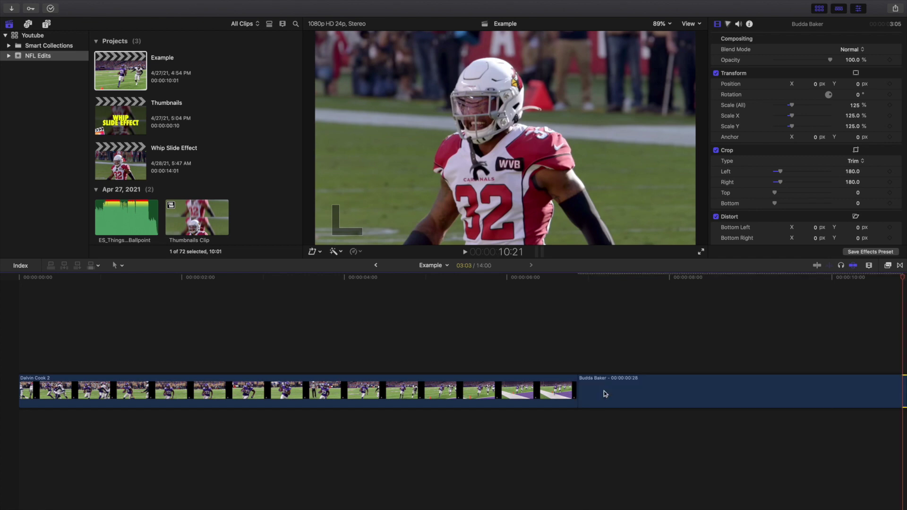
drag(606, 394, 522, 352)
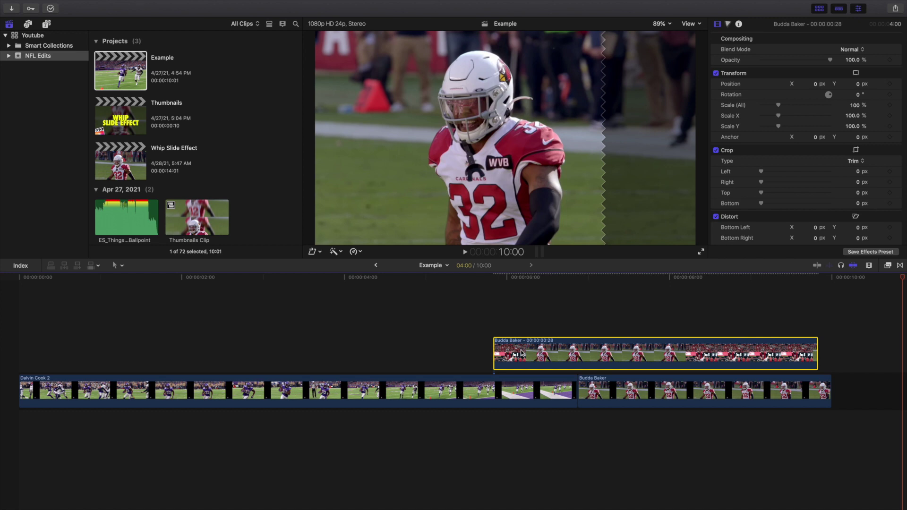
Step: Shorten the freeze frame to 10 frames and slide it to end at the cut
key(ctrl+d)
text(10)
key(Return)
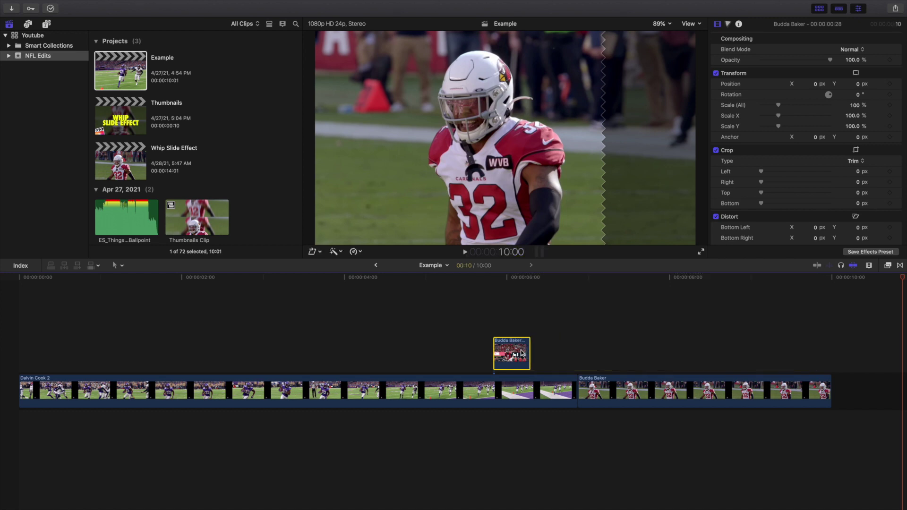
drag(510, 353, 560, 350)
click(553, 322)
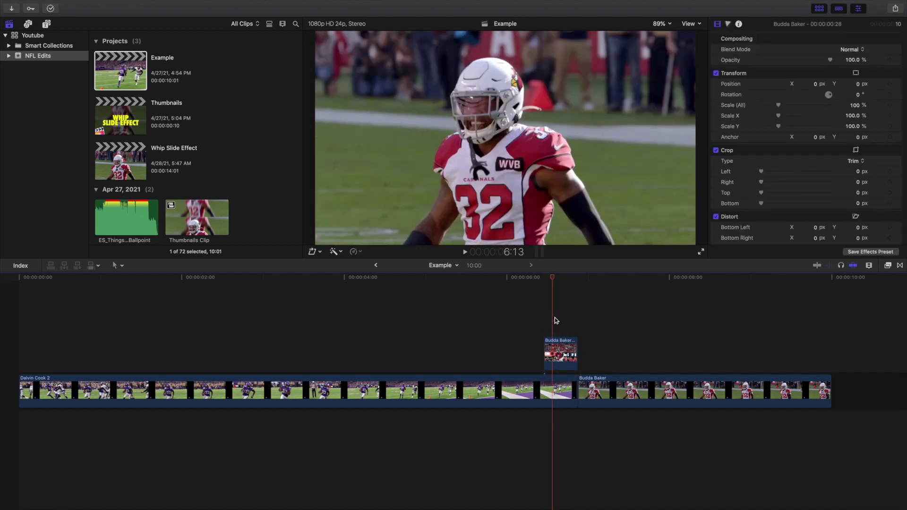
key(super+equal)
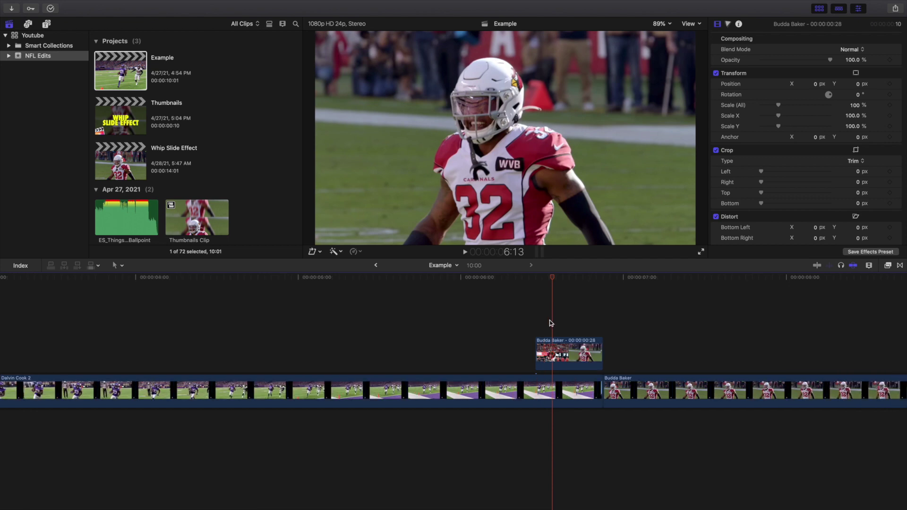
click(537, 323)
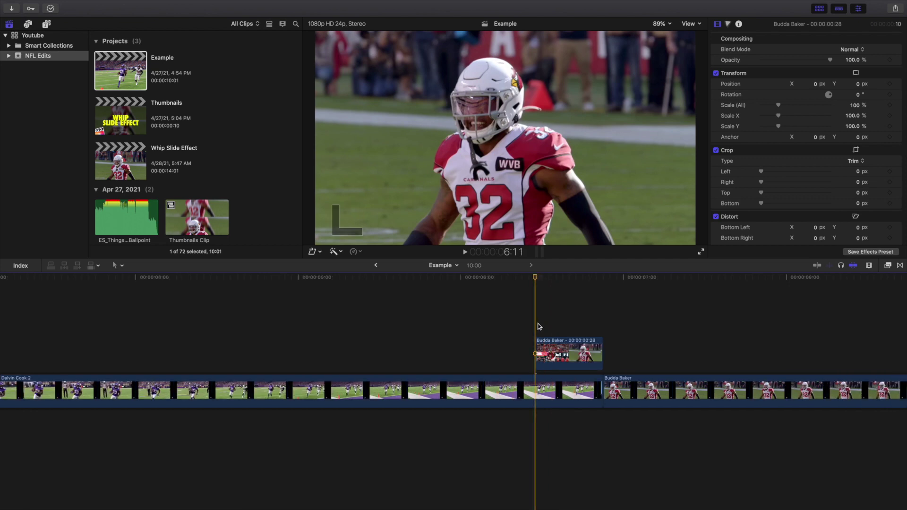
Step: Rename the connected freeze clip to 'Freeze Frame'
click(548, 348)
right_click(552, 345)
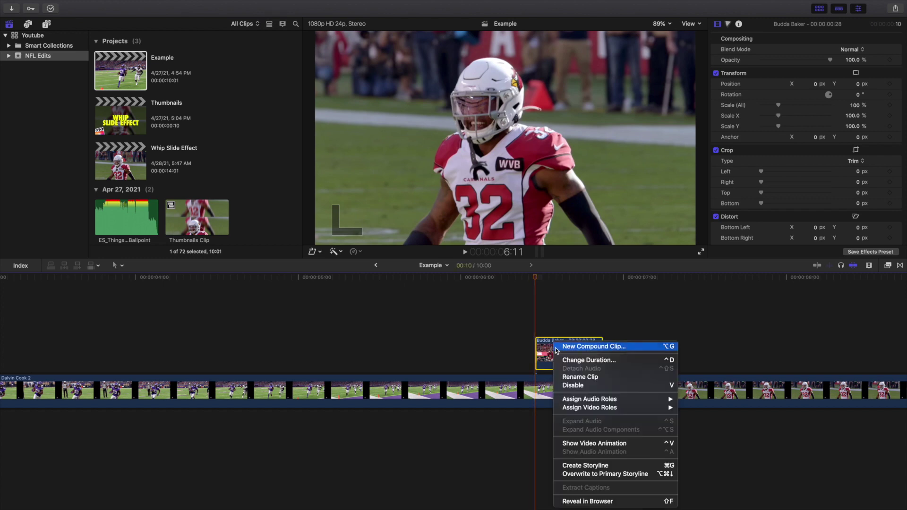
click(574, 377)
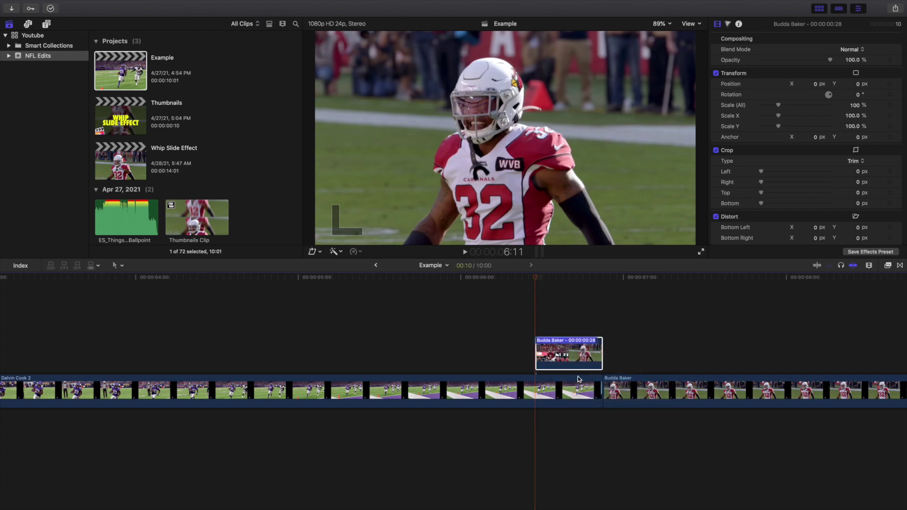
text(Freeze F)
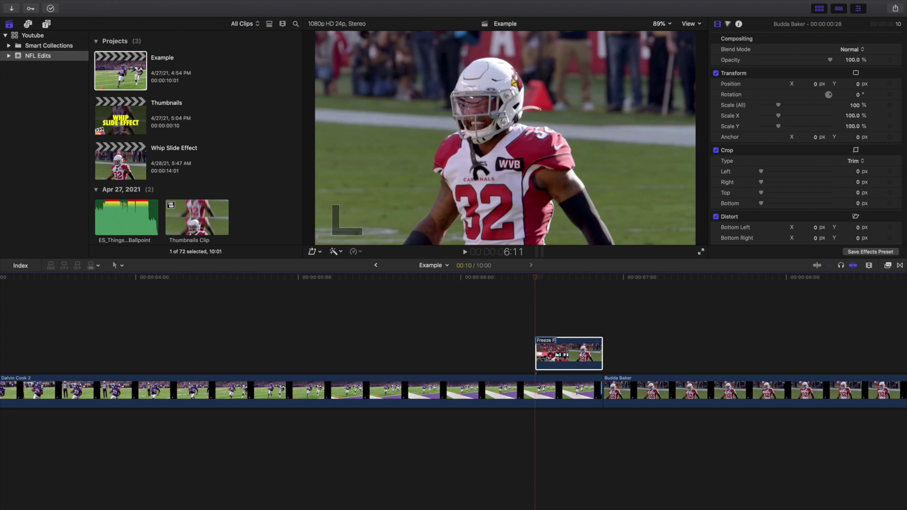
text(rame)
key(Return)
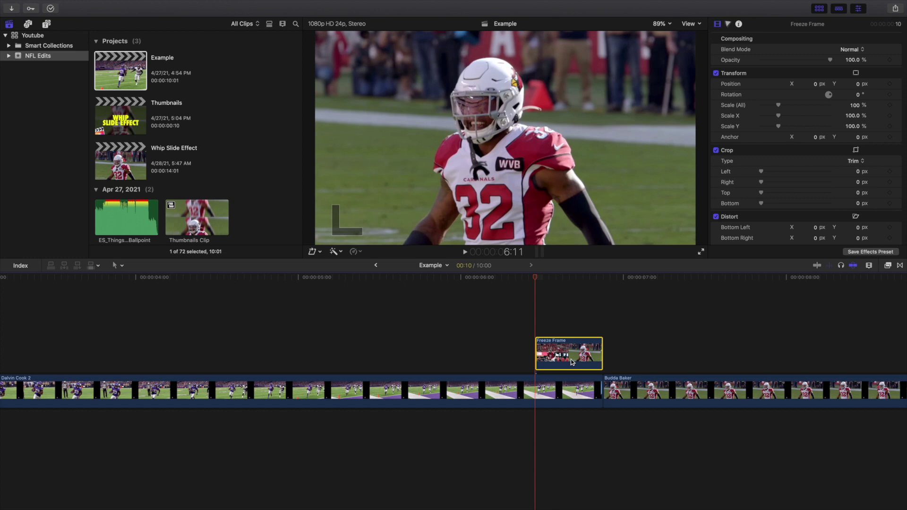
Step: Duplicate Freeze Frame into a copy stacked directly above it and select the copy
drag(571, 359, 564, 298)
click(562, 296)
key(super+4)
click(563, 306)
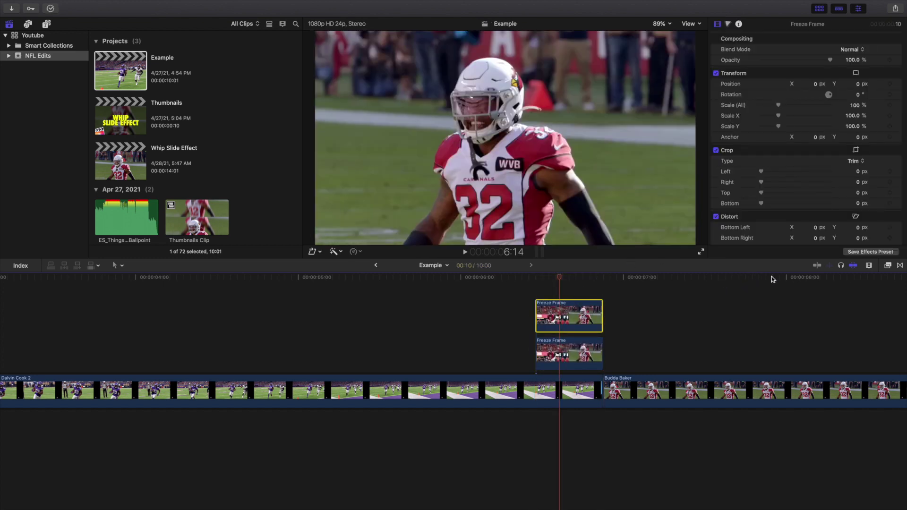
Step: Apply the Draw Mask effect to the upper Freeze Frame copy
click(888, 266)
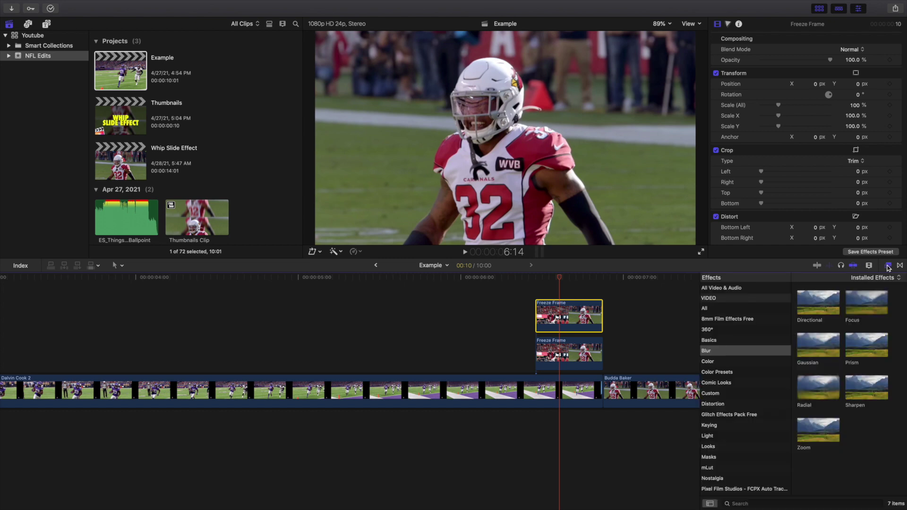
click(740, 454)
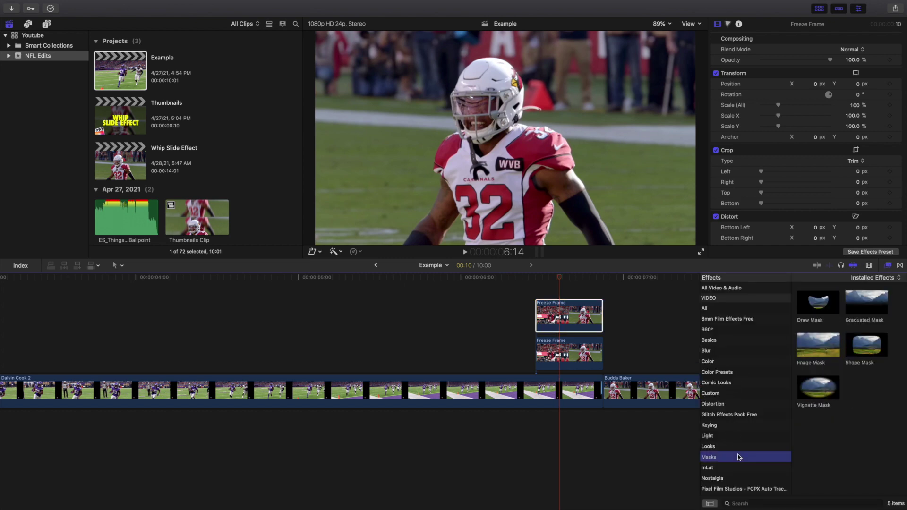
double_click(820, 302)
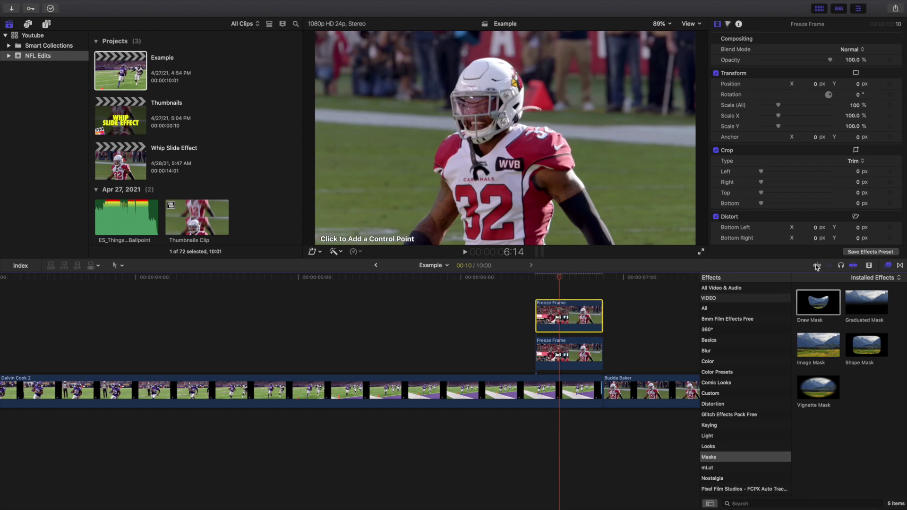
click(888, 266)
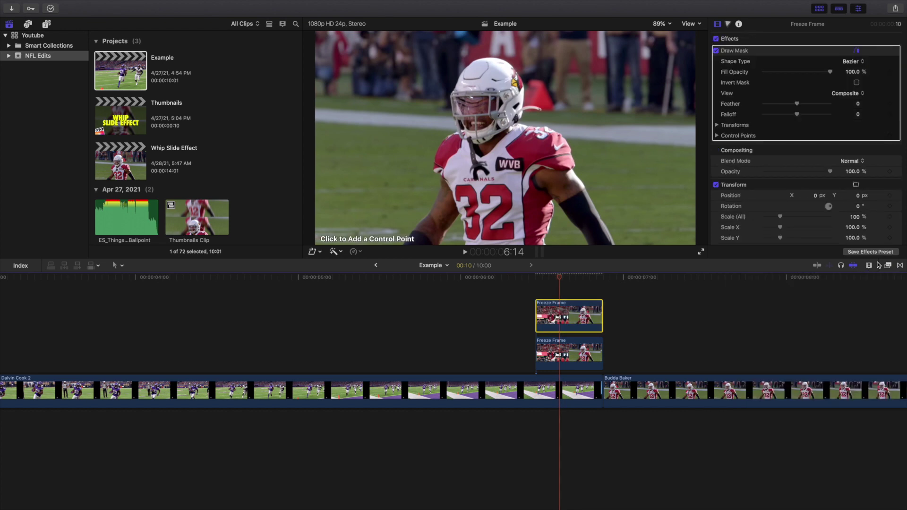
Step: Place mask points up the player's arm, shoulder and helmet side and across the helmet top
click(419, 225)
click(435, 207)
click(442, 174)
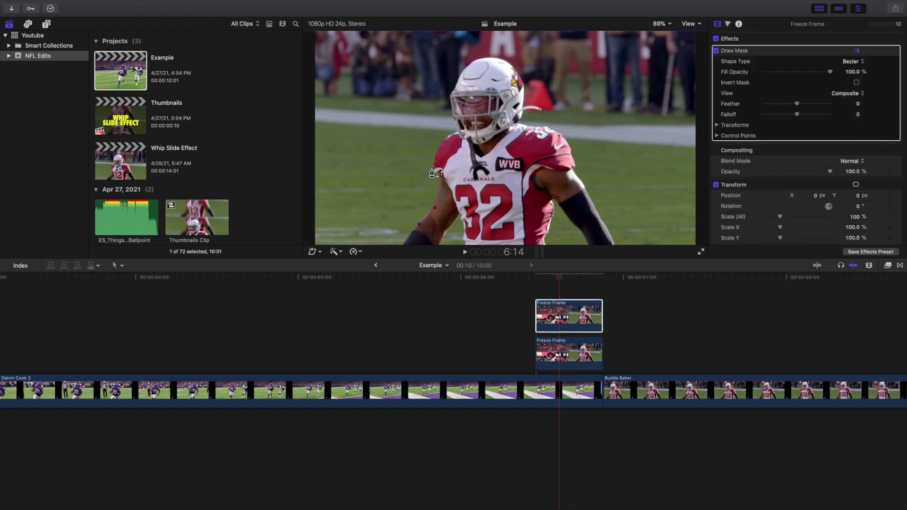
click(443, 138)
click(459, 126)
click(451, 92)
click(466, 68)
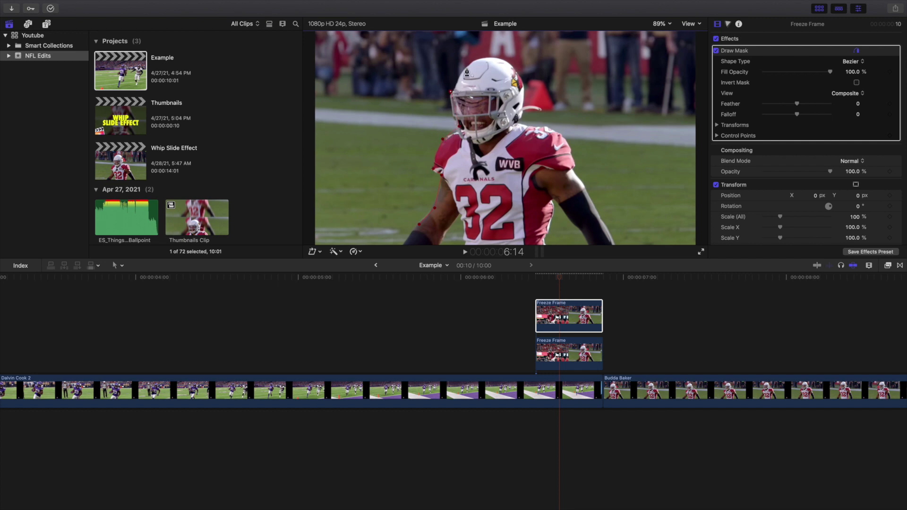
click(491, 56)
click(513, 67)
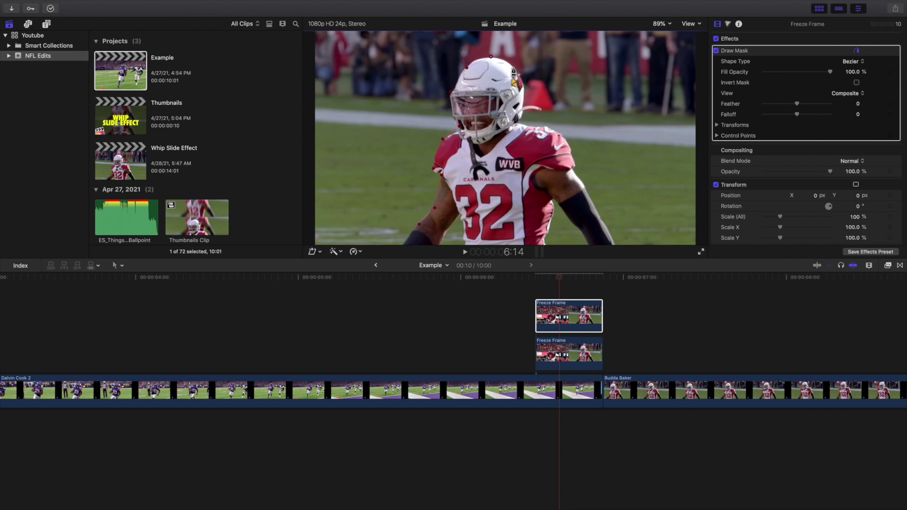
Step: Continue the mask down the helmet's right edge and over the shoulder to the bottom edge
click(523, 113)
click(520, 125)
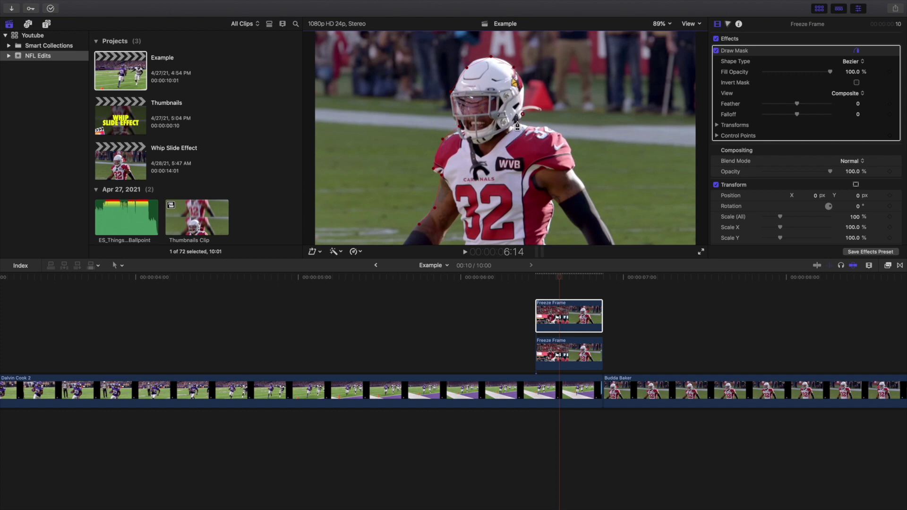
click(550, 129)
click(575, 163)
click(572, 169)
click(615, 242)
Step: With the viewer at 50%, close the mask below the frame's bottom edge, then return to Fit
click(661, 24)
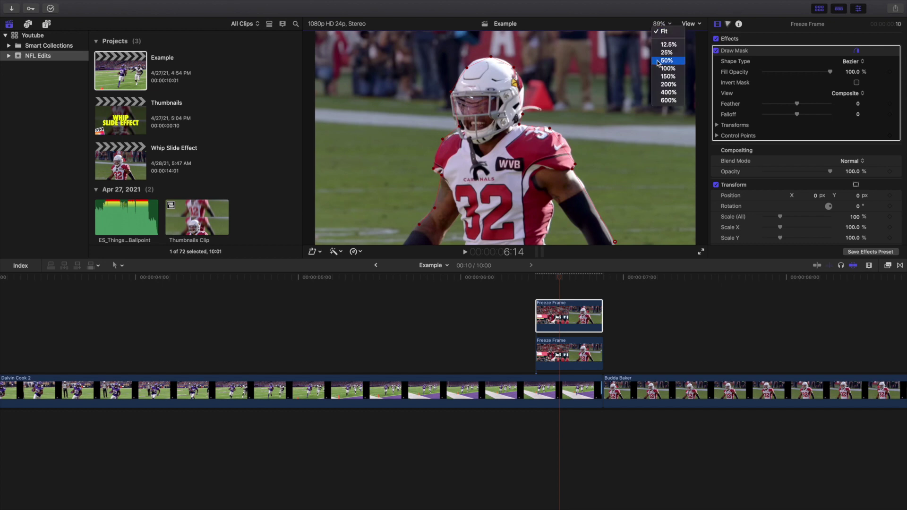
click(661, 61)
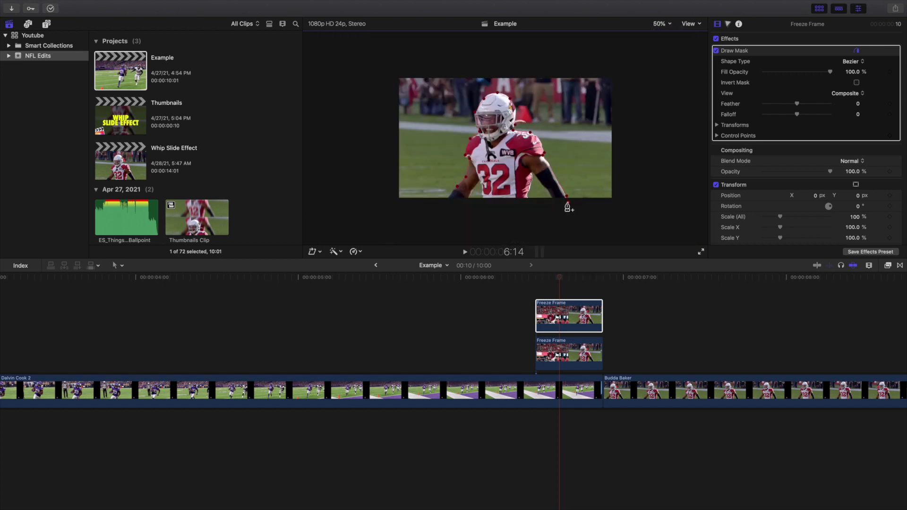
click(556, 200)
click(529, 204)
click(482, 200)
click(465, 205)
click(446, 202)
click(660, 24)
click(661, 31)
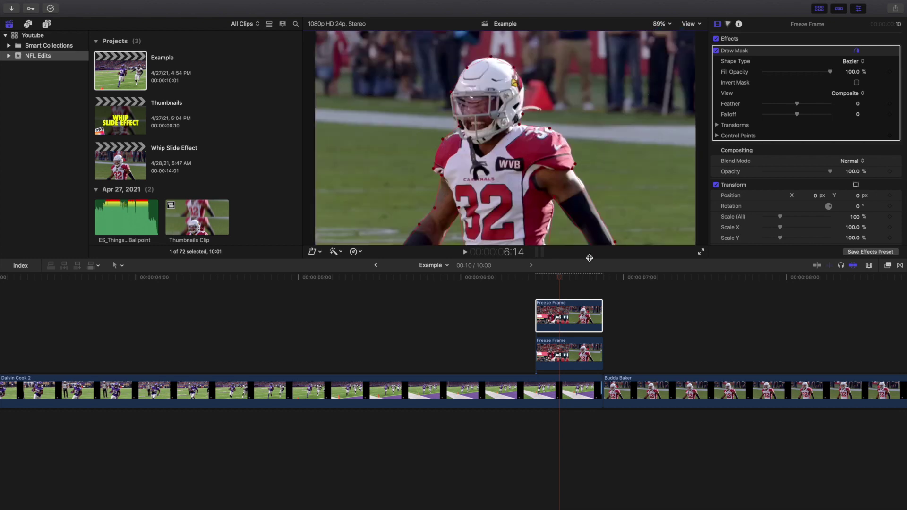
click(562, 350)
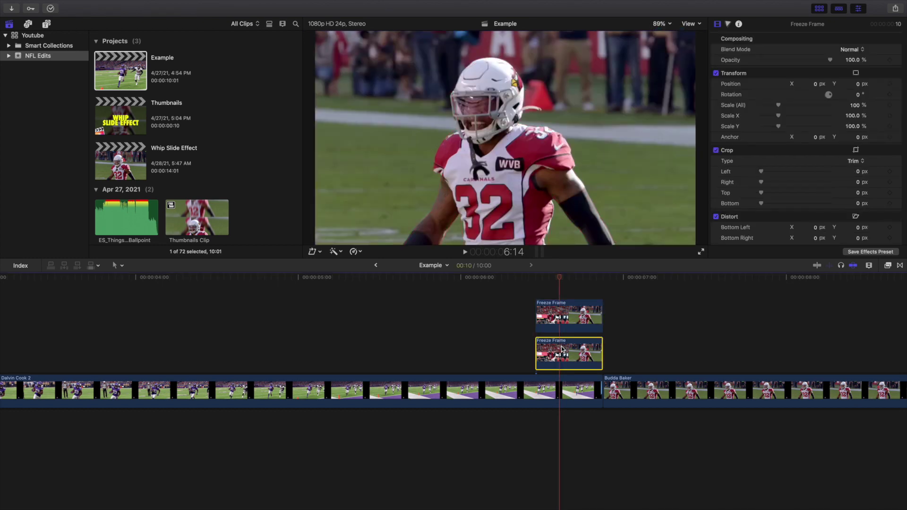
Step: Disable the lower Freeze Frame clip and rename the masked upper copy 'Draw Mask'
key(v)
click(550, 310)
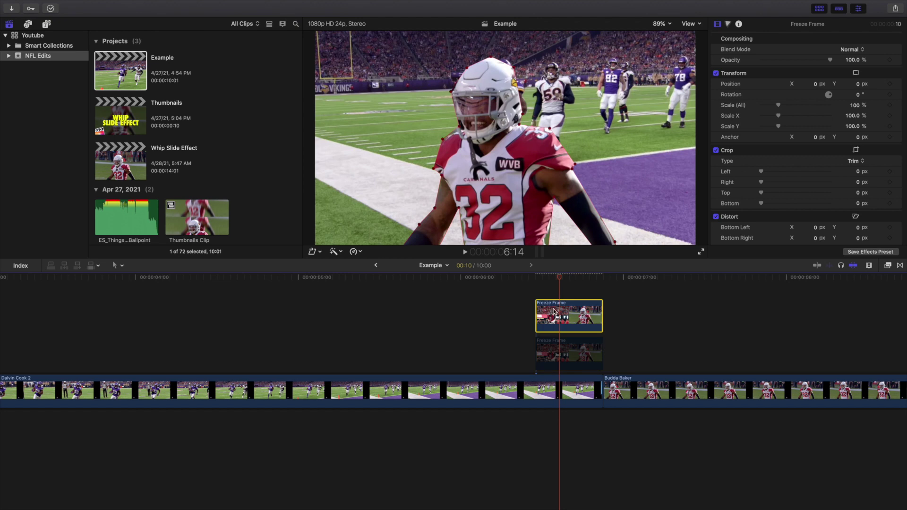
right_click(553, 312)
click(587, 341)
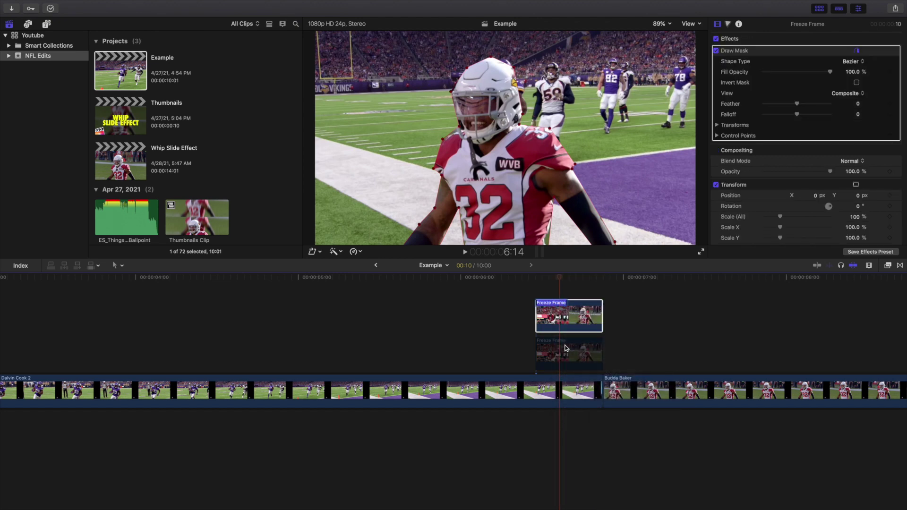
text(Draw Mask)
key(Return)
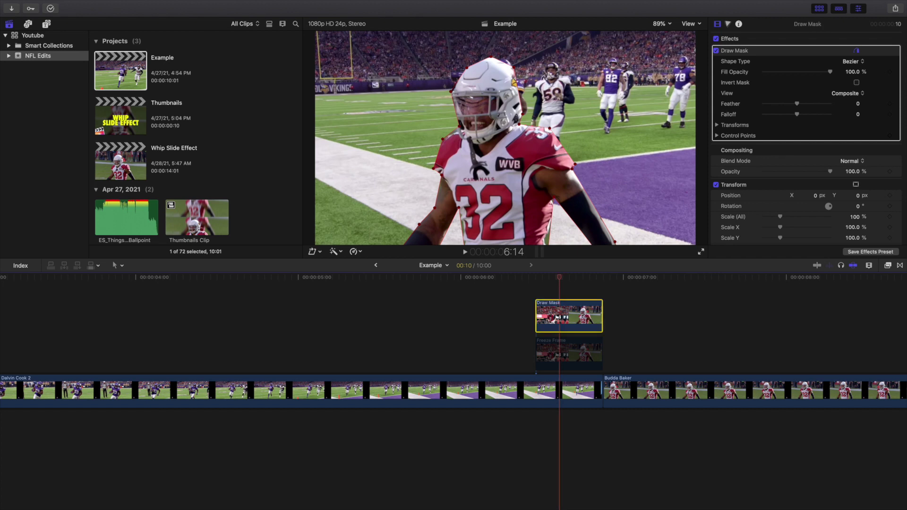
click(558, 355)
click(552, 322)
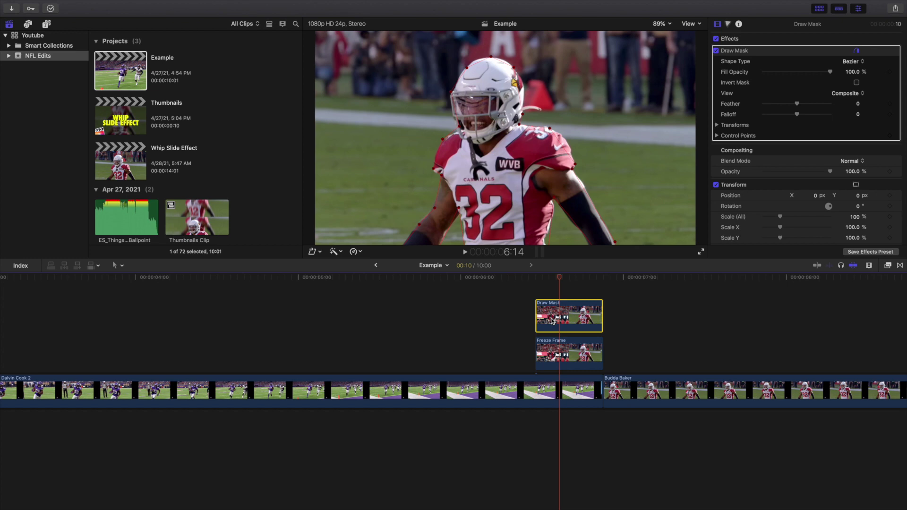
click(539, 299)
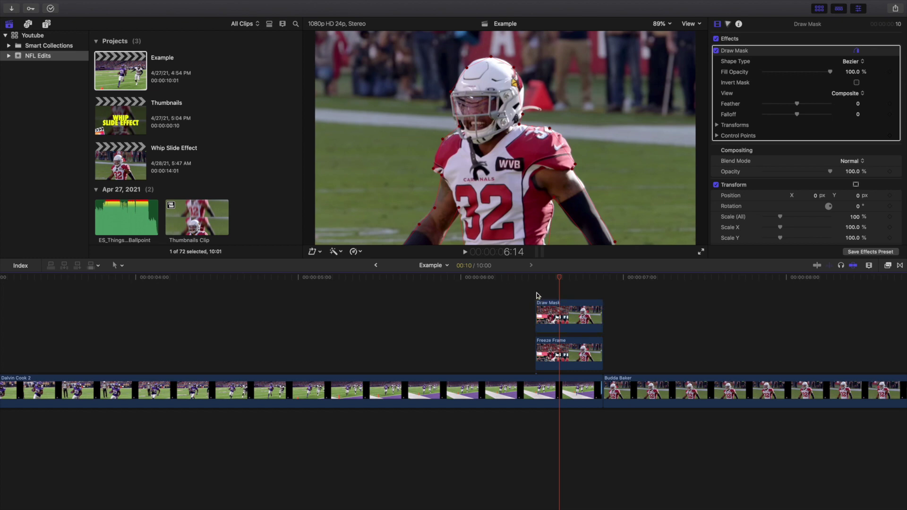
Step: At 50% viewer zoom with transform handles on, offset Draw Mask down to Position Y -962
click(661, 25)
click(664, 60)
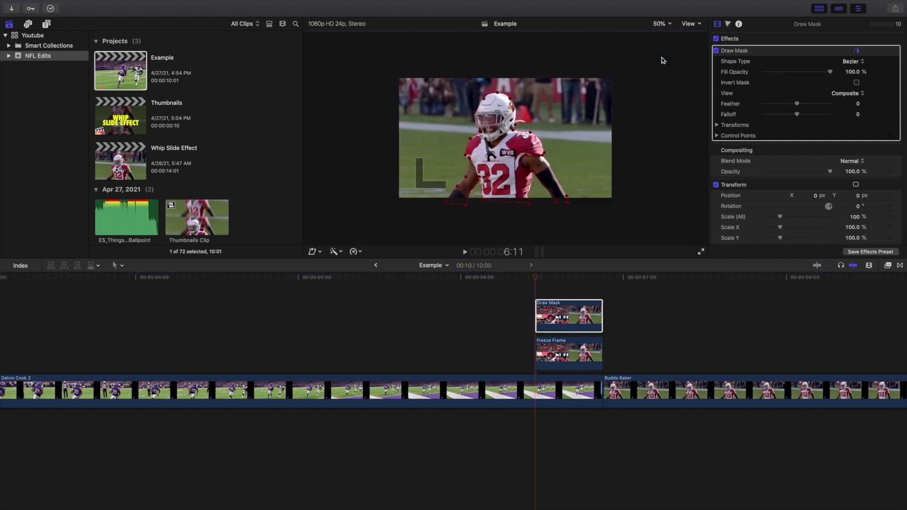
click(315, 254)
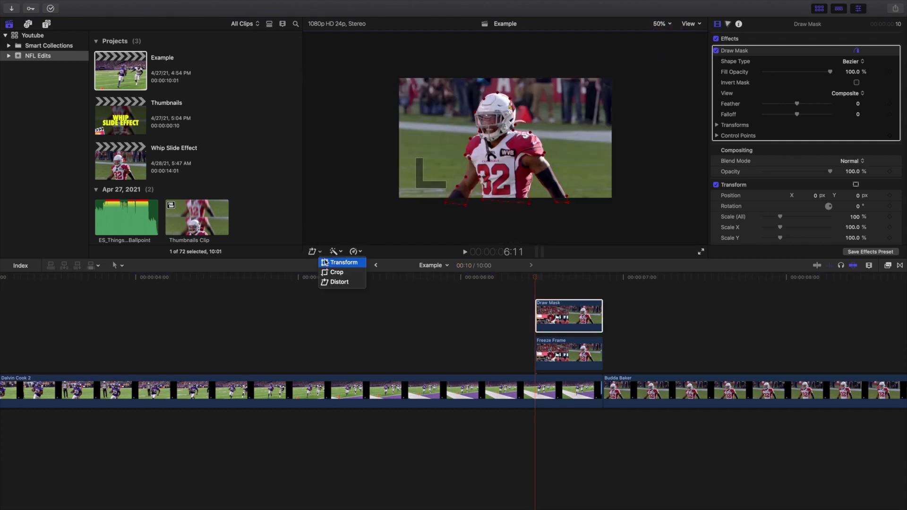
click(324, 259)
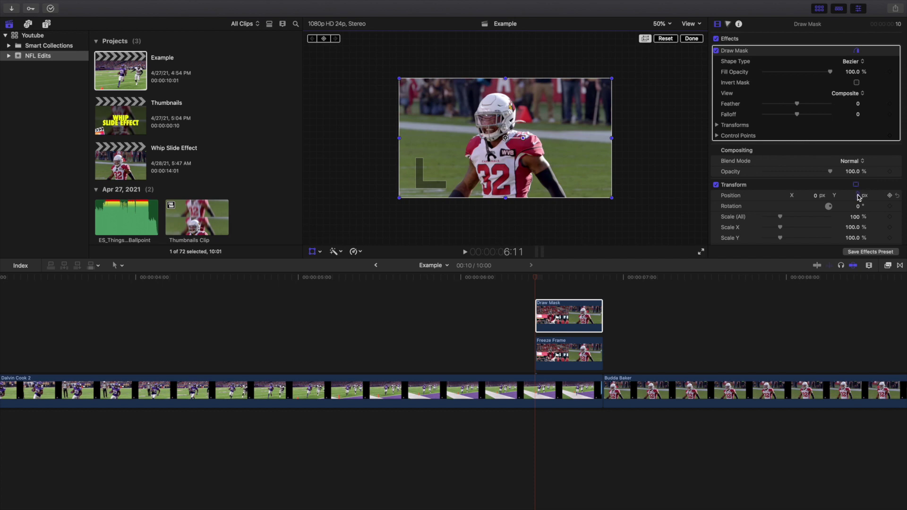
drag(859, 198, 859, 268)
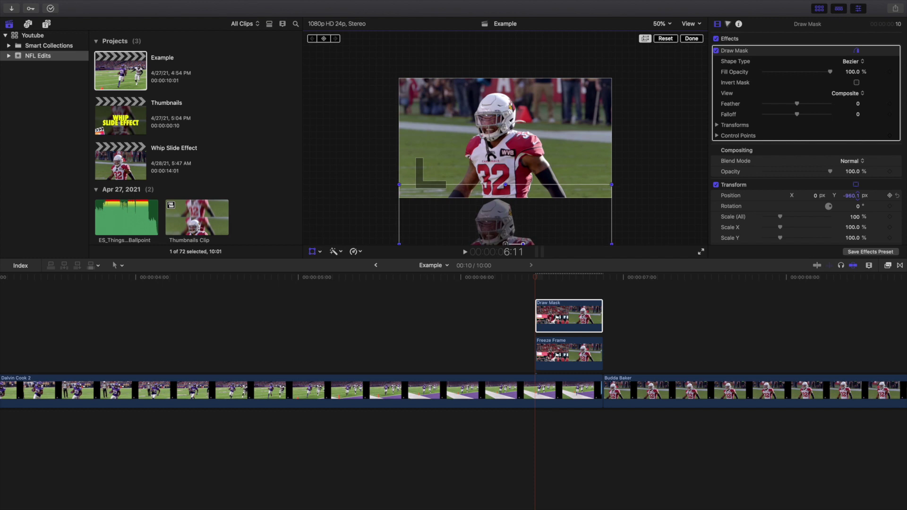
drag(858, 195, 857, 195)
Step: Offset the Freeze Frame clip up above the frame to Position Y 1099
click(572, 352)
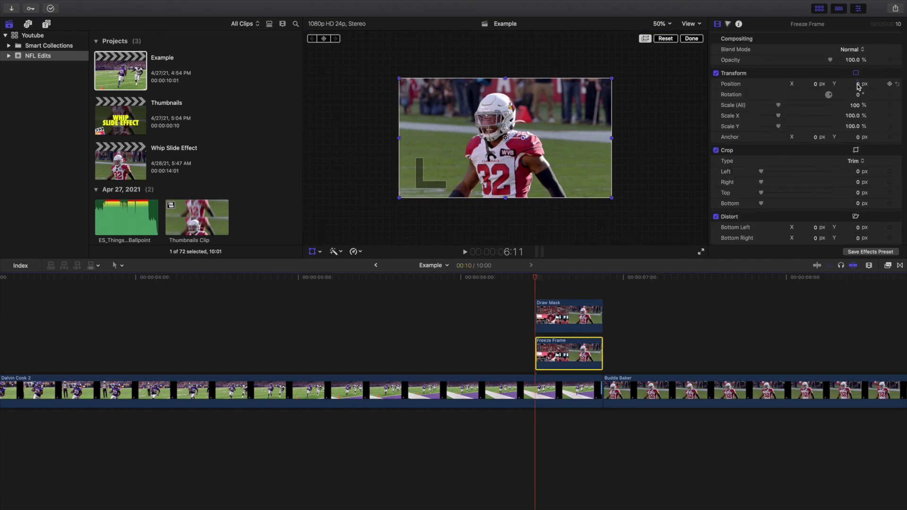
drag(857, 84, 858, 84)
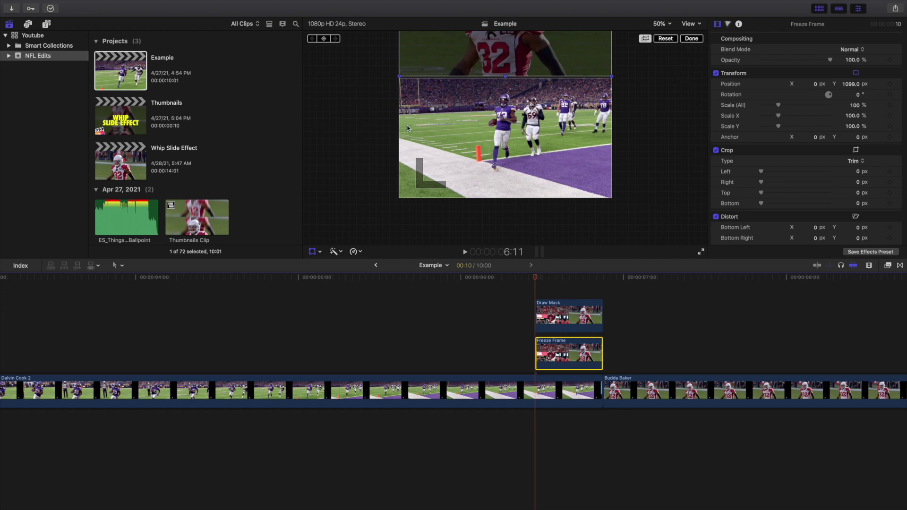
click(558, 312)
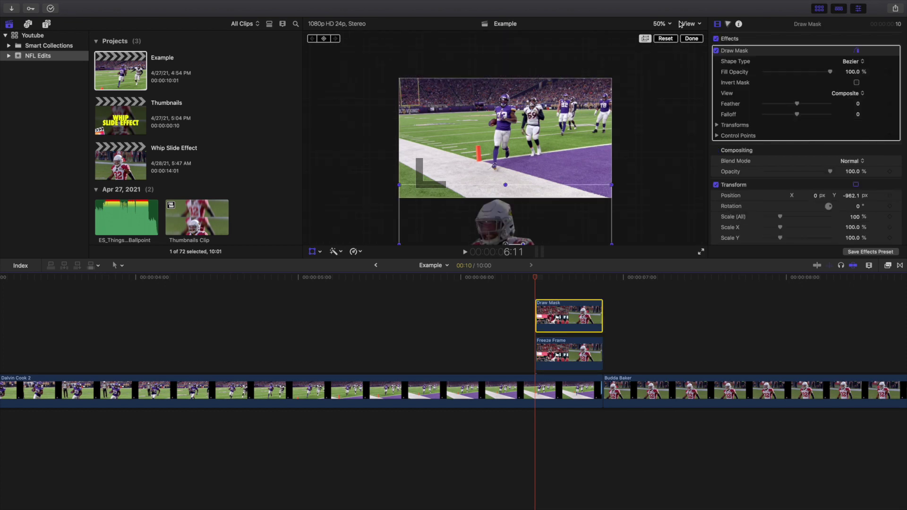
Step: Fit the viewer and add a Position keyframe on Draw Mask at Y -962.1
click(691, 38)
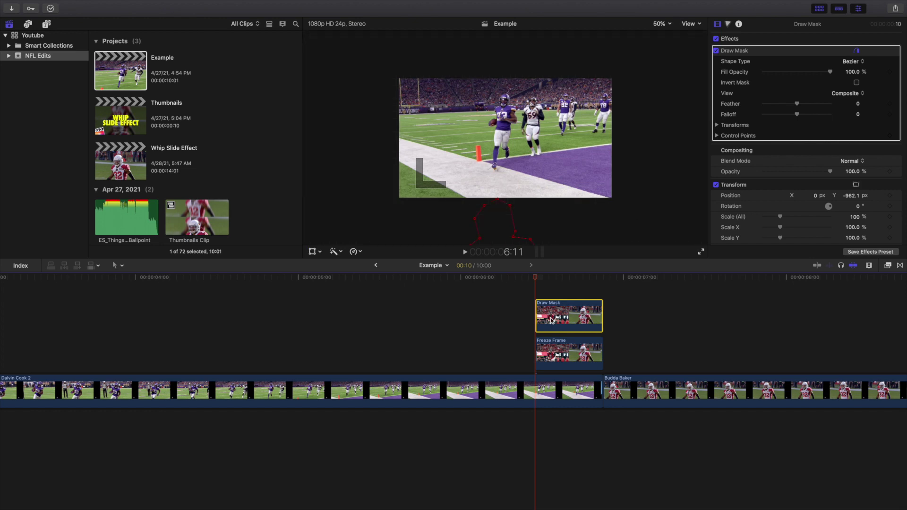
click(661, 24)
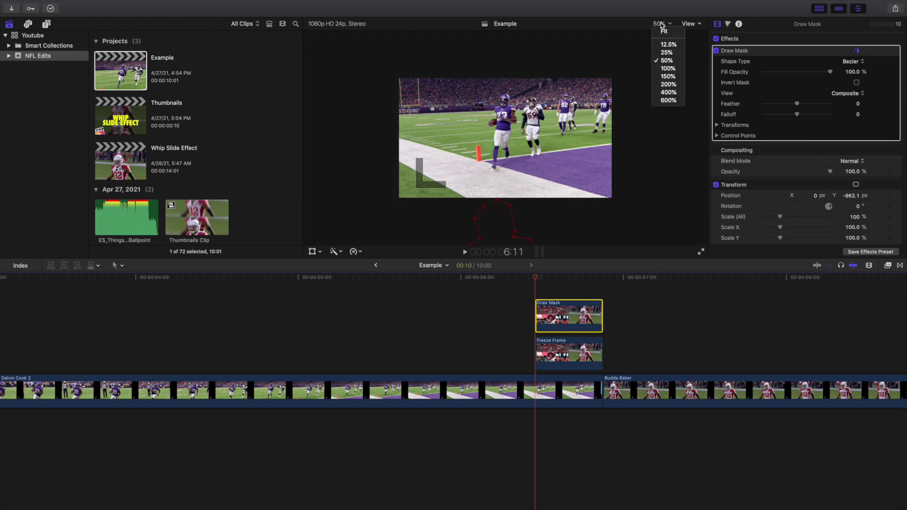
click(665, 34)
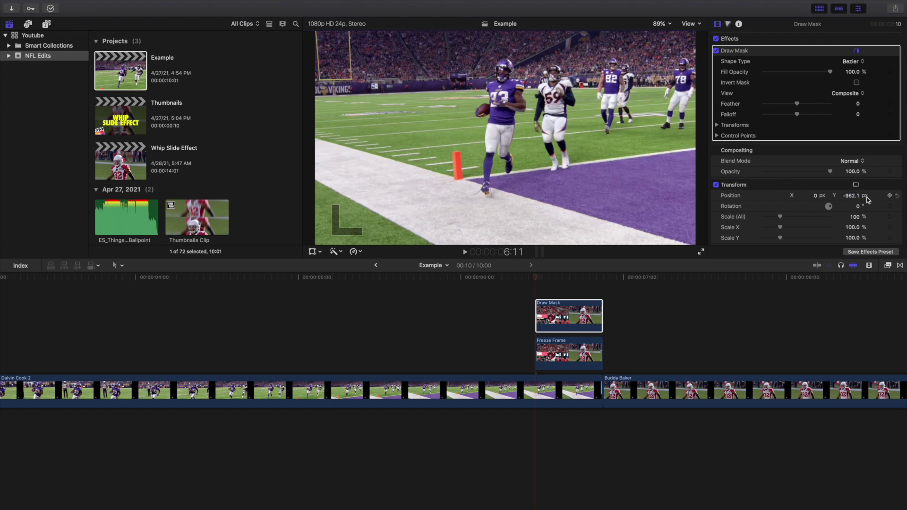
click(889, 196)
click(584, 354)
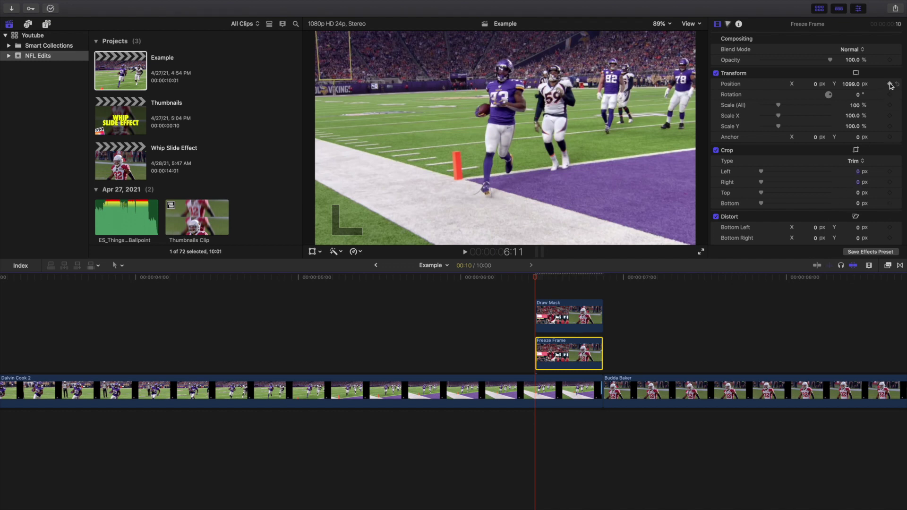
Step: At the freeze clips' end, set Draw Mask's Position Y to 0
click(604, 294)
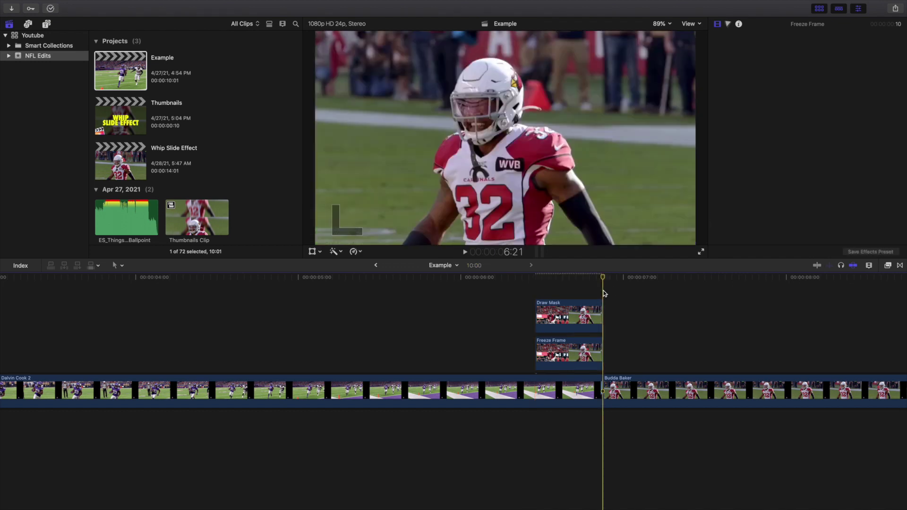
click(590, 309)
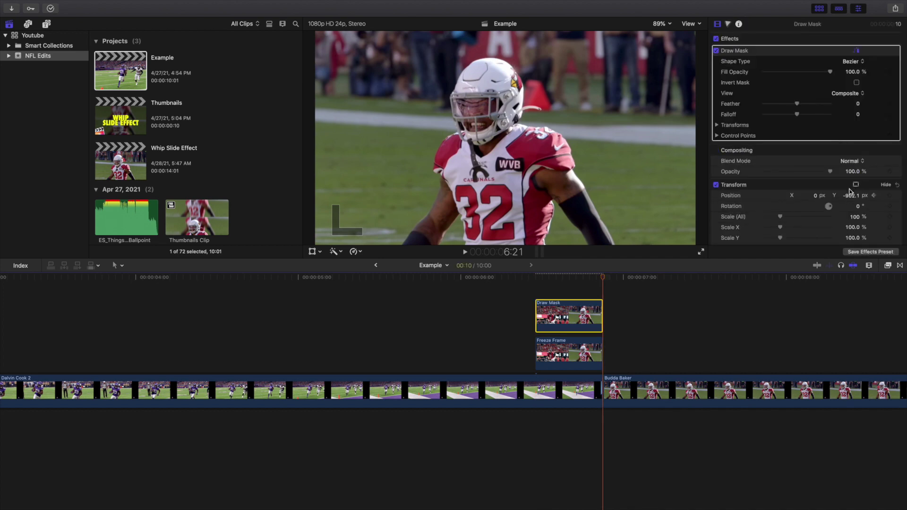
click(848, 195)
text(0)
key(Return)
Step: Keyframe Freeze Frame's Position Y back to 0 at the same point
click(576, 345)
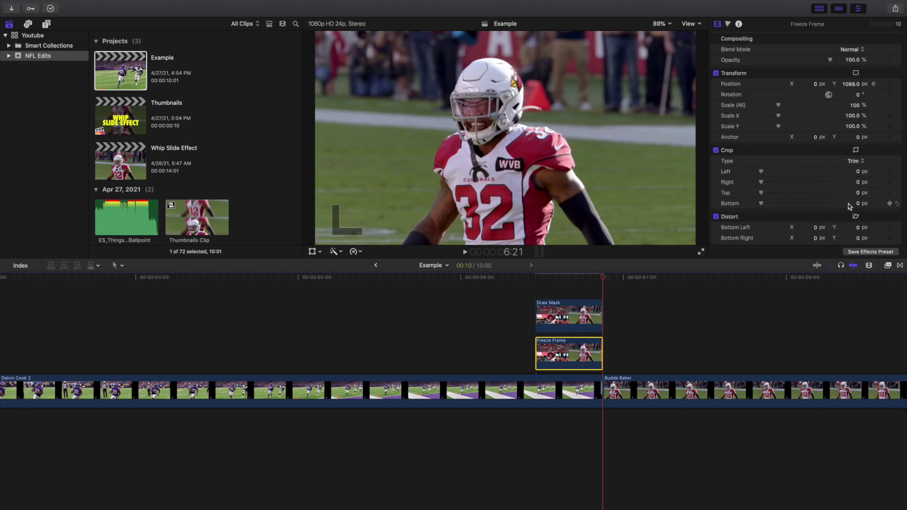
click(852, 84)
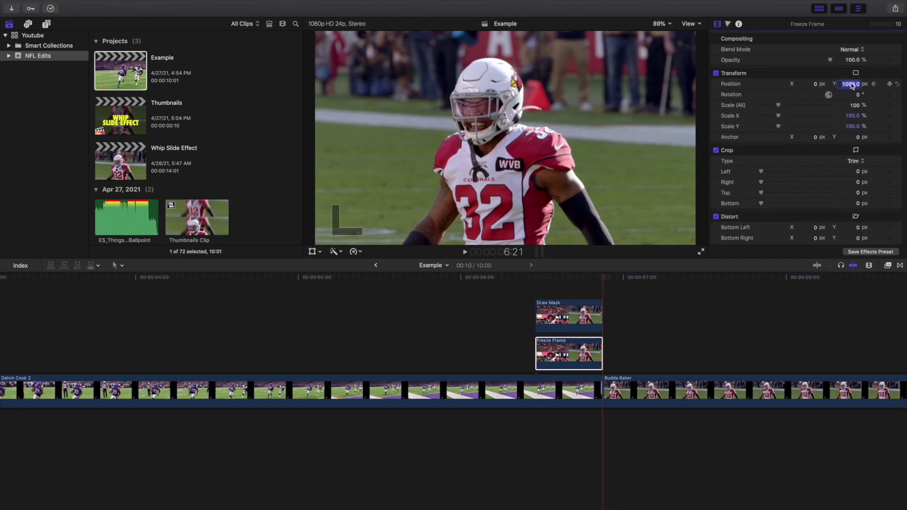
text(0)
key(Return)
Step: Play the transition and step frame by frame to watch Draw Mask slide up into place
click(537, 294)
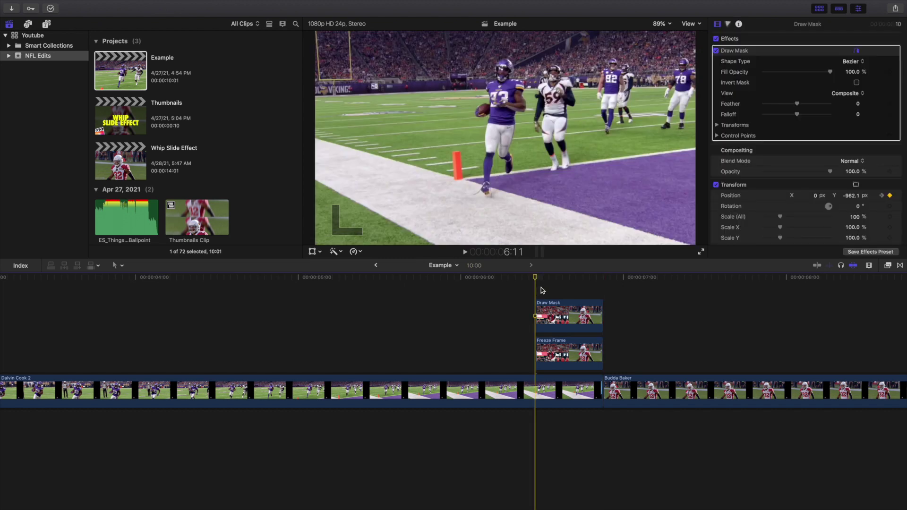
key(space)
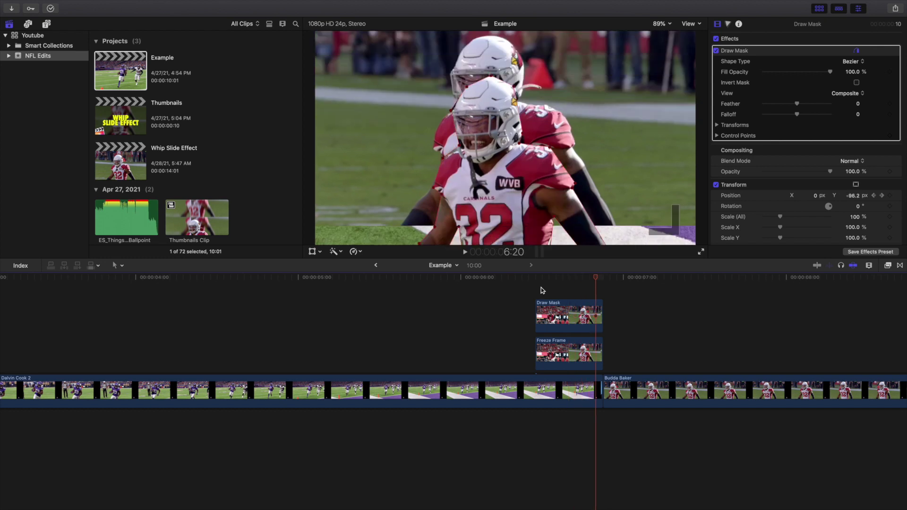
key(space)
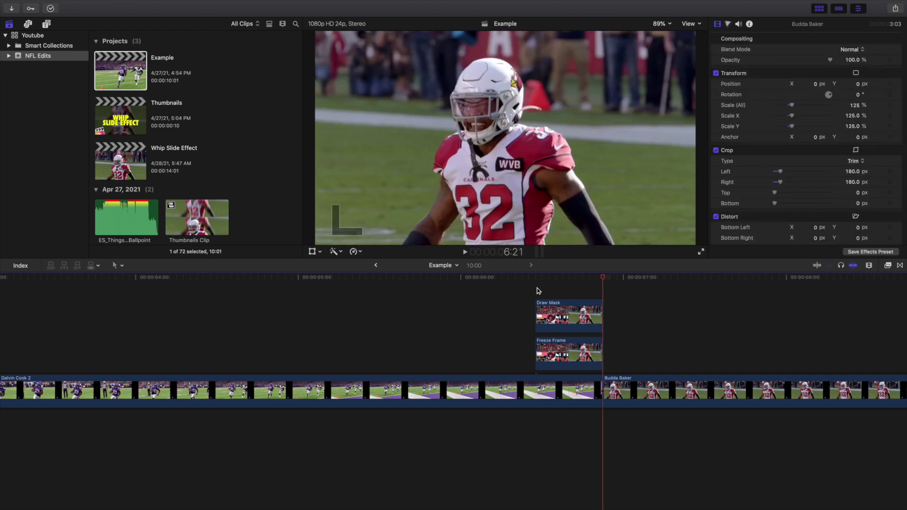
click(537, 289)
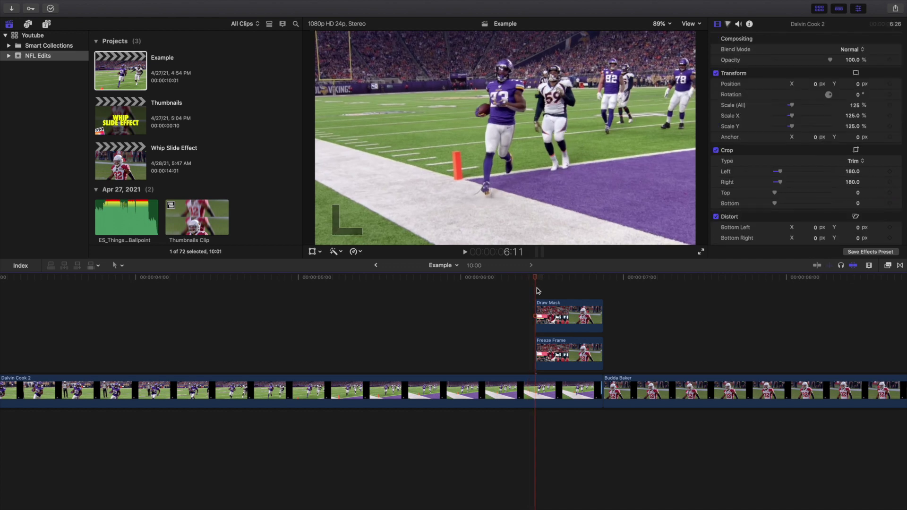
key(Right)
key(Right)
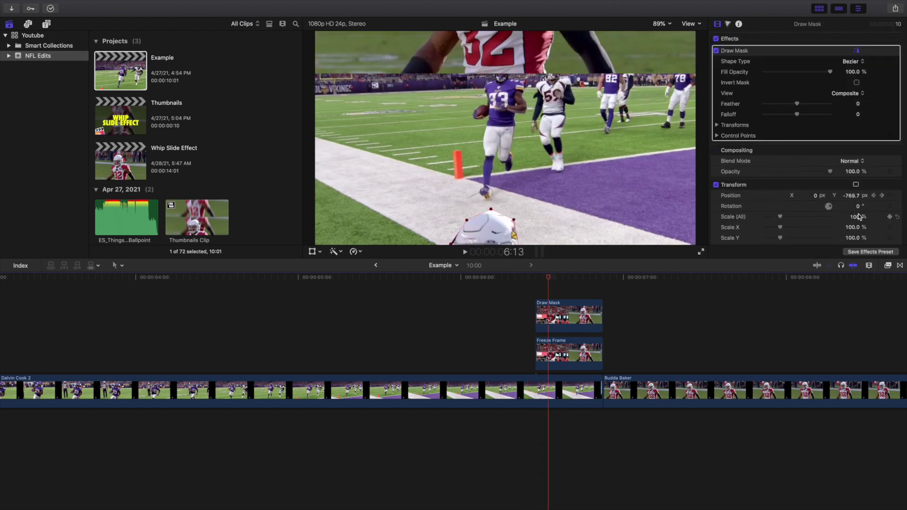
key(Right)
key(Right)
key(Right)
key(Right)
key(Right)
key(Right)
key(Right)
key(Right)
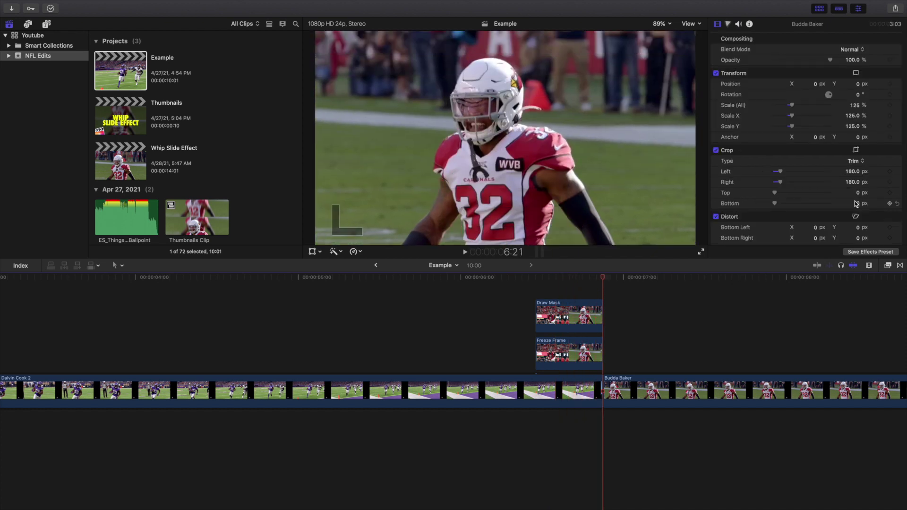
Step: Fit the whole Example project and play it, replaying from just before the transition
key(shift+z)
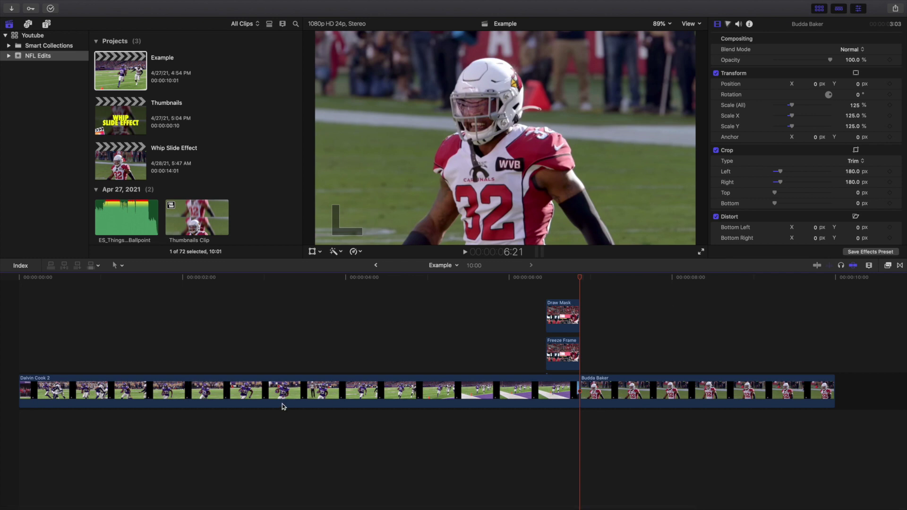
click(16, 335)
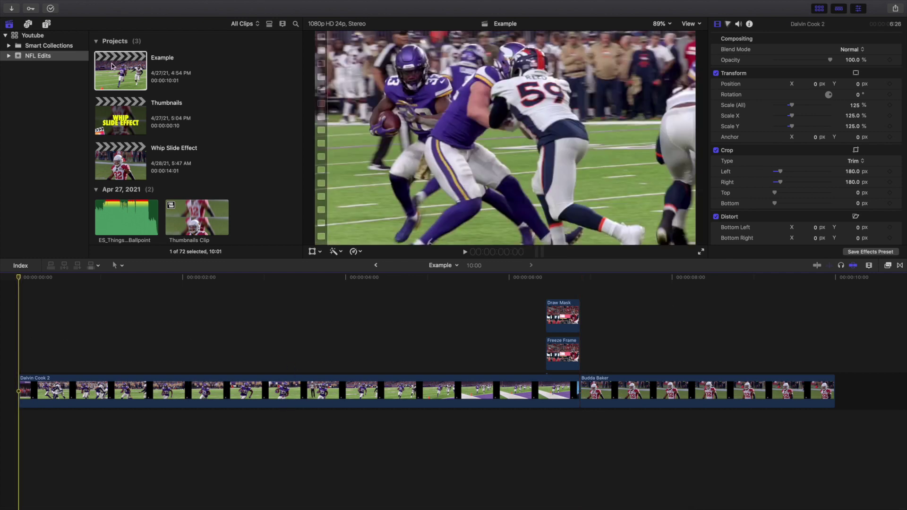
key(space)
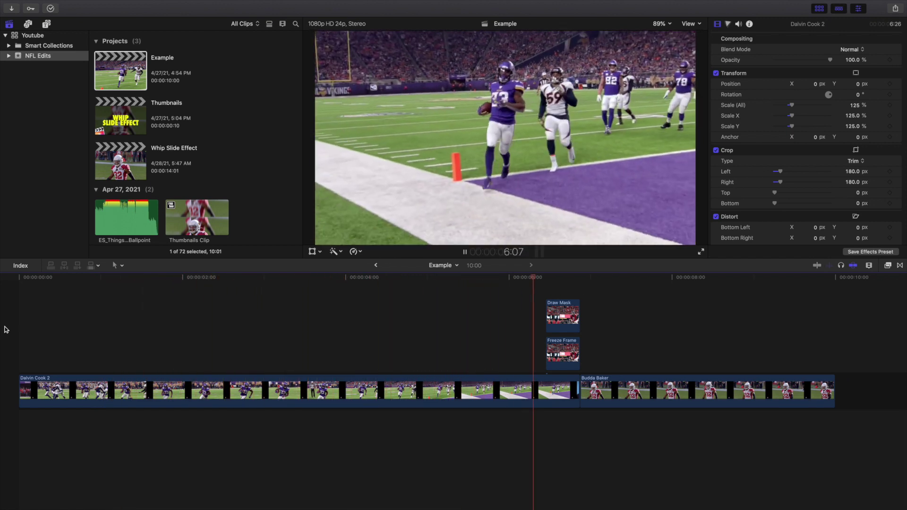
click(415, 344)
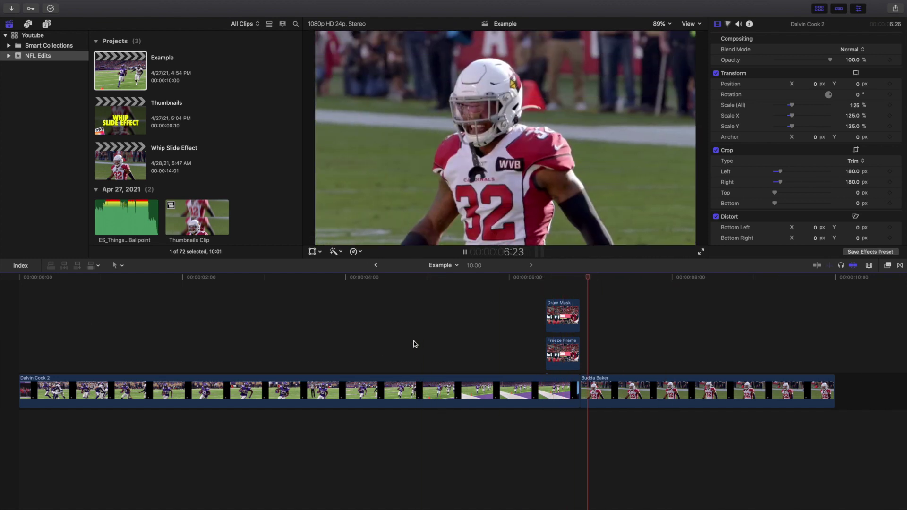
click(415, 344)
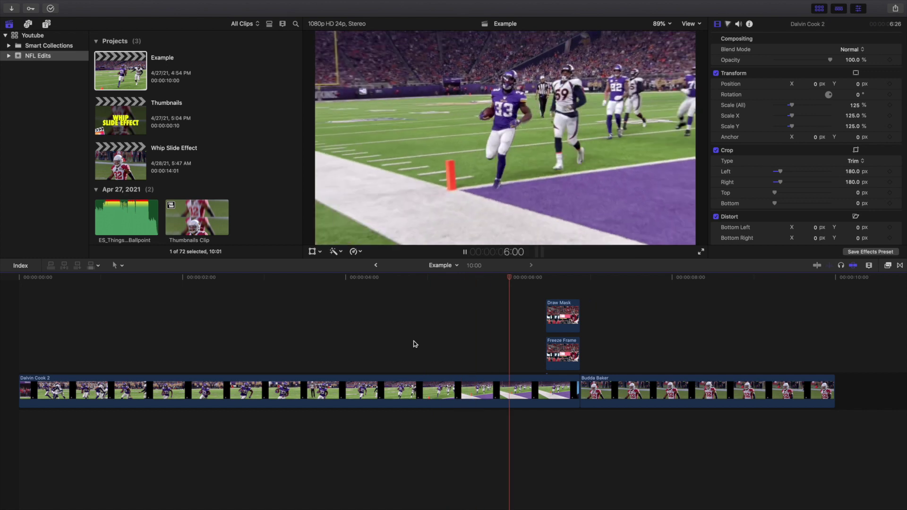
click(387, 344)
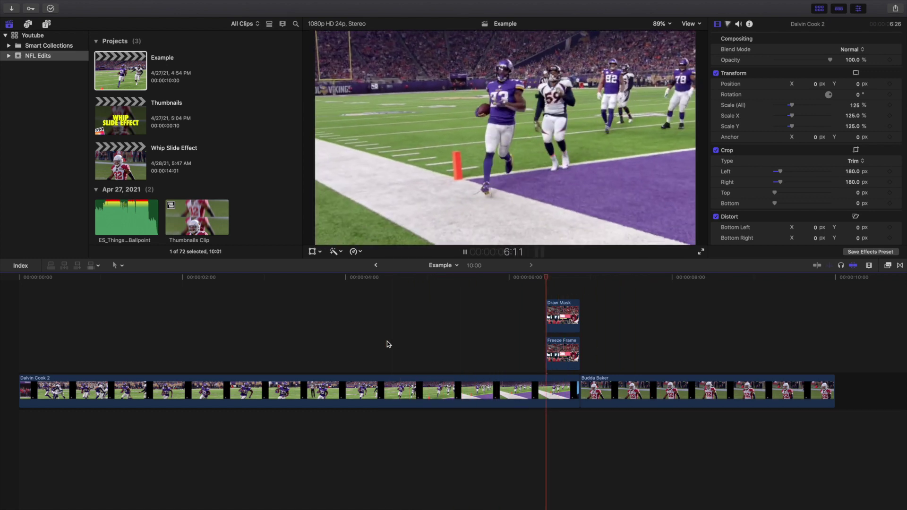
click(387, 343)
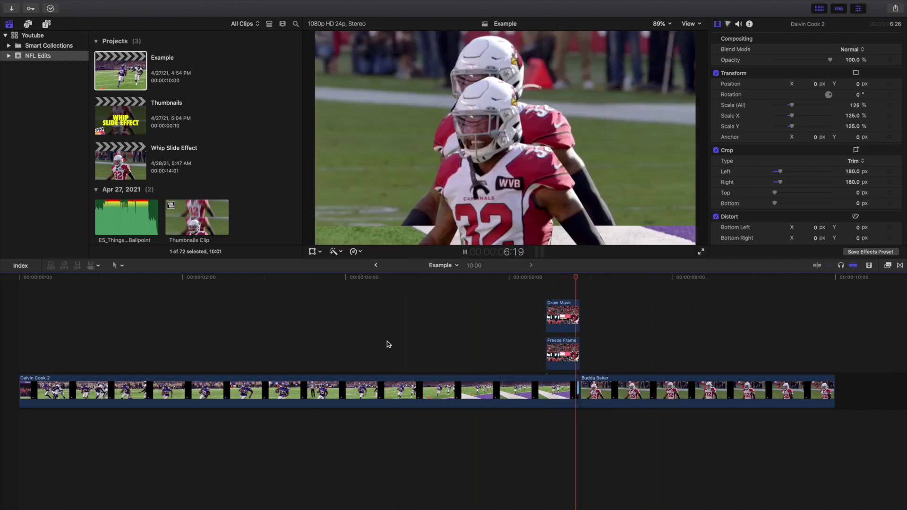
key(space)
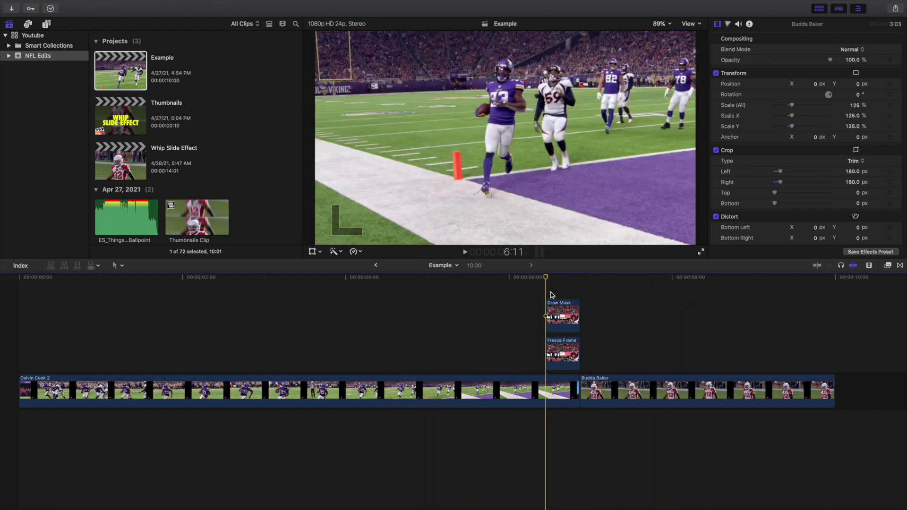
Step: Check Draw Mask mid-slide, replay the transition, then open the Whip Slide Effect project
click(548, 307)
key(Right)
key(Right)
key(Right)
key(Right)
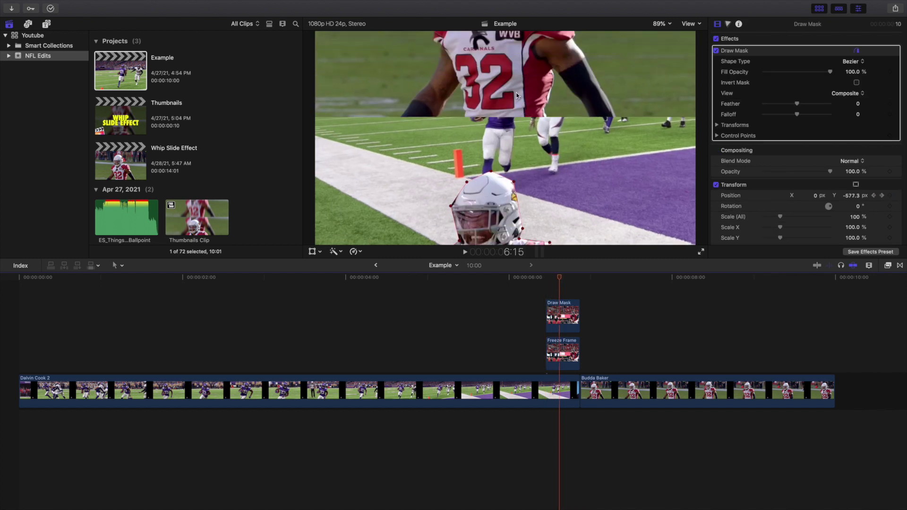
click(486, 352)
key(space)
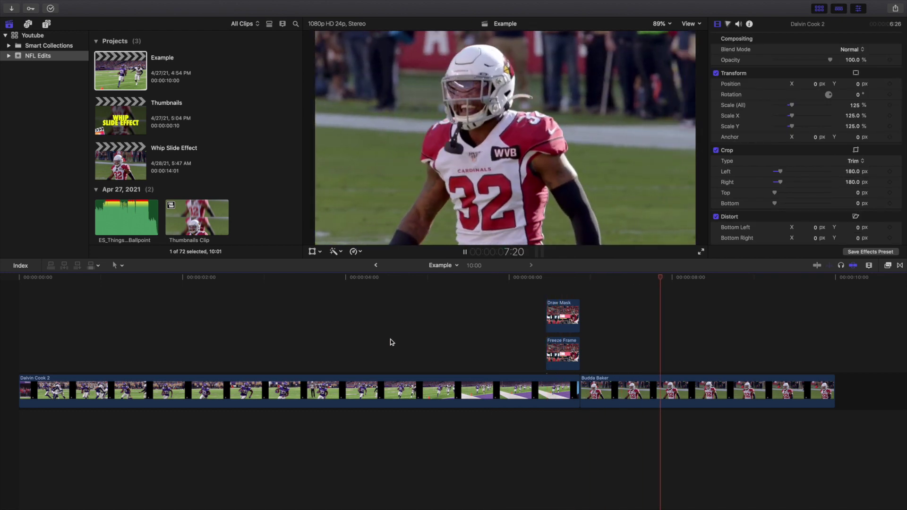
click(390, 340)
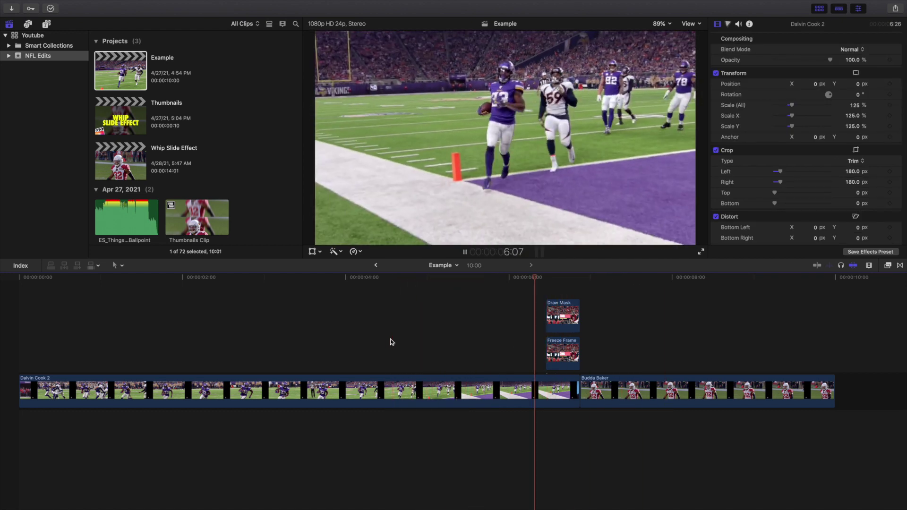
key(space)
click(545, 295)
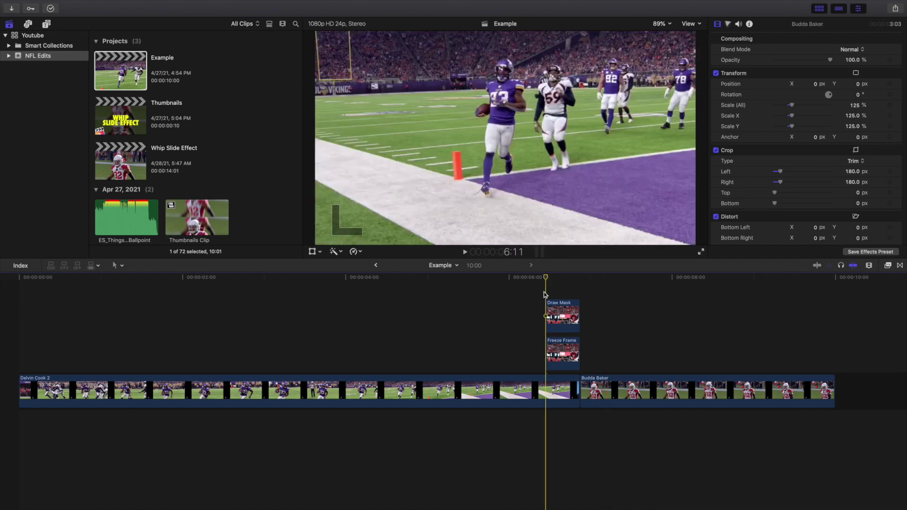
key(space)
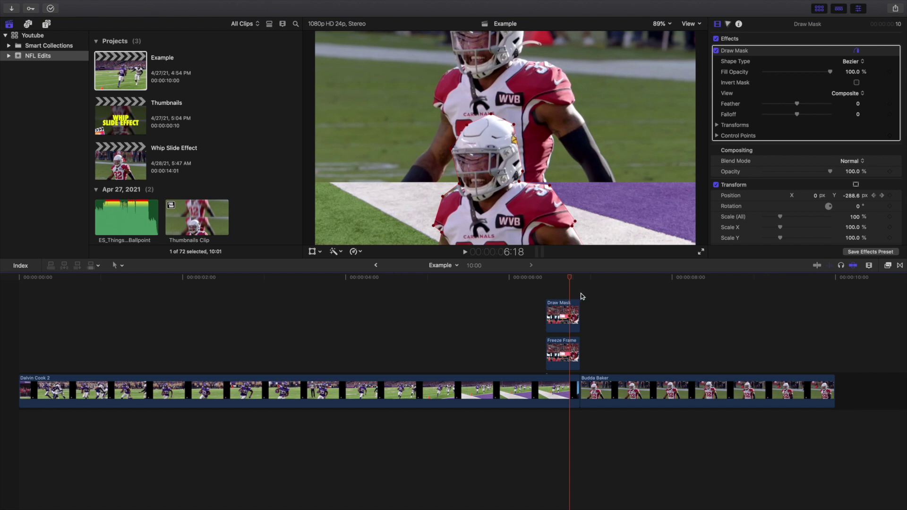
double_click(113, 153)
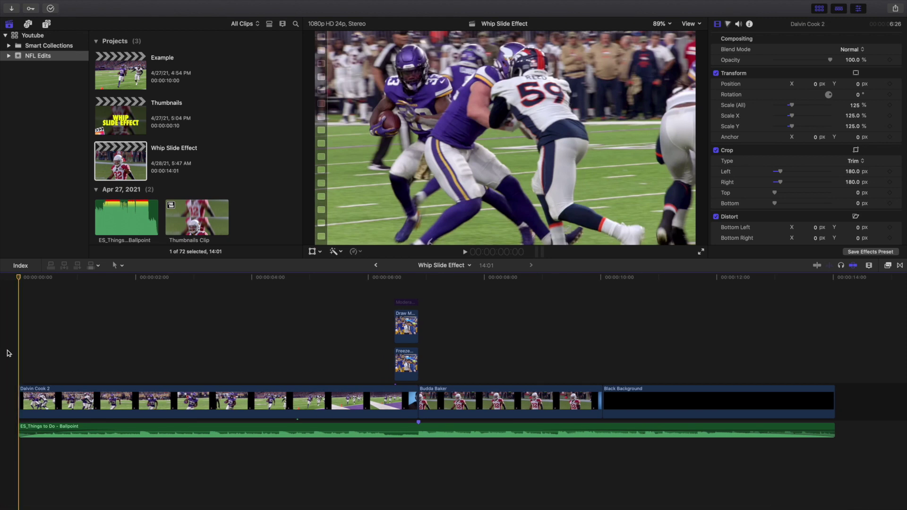
key(space)
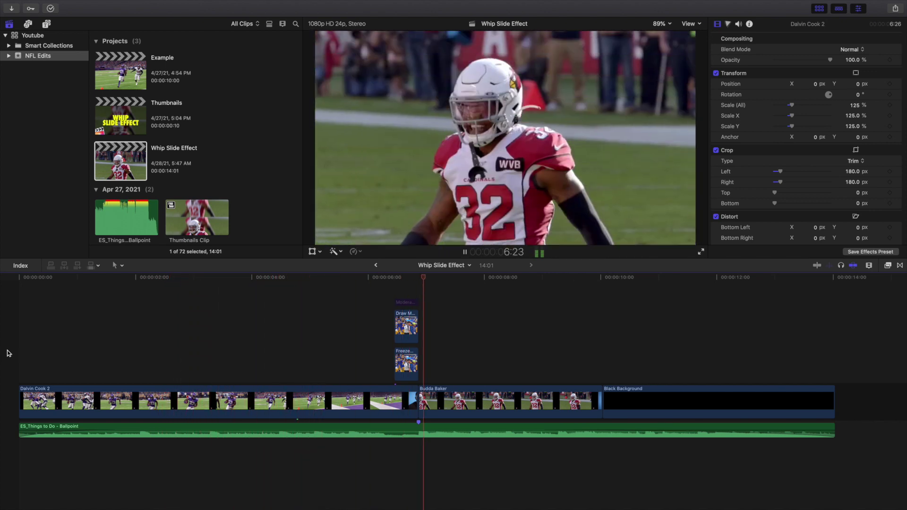
key(Home)
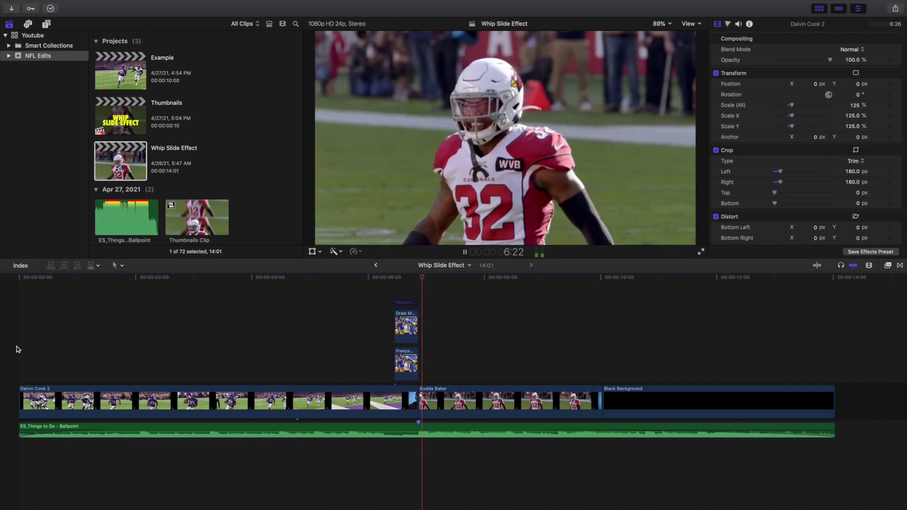
click(52, 349)
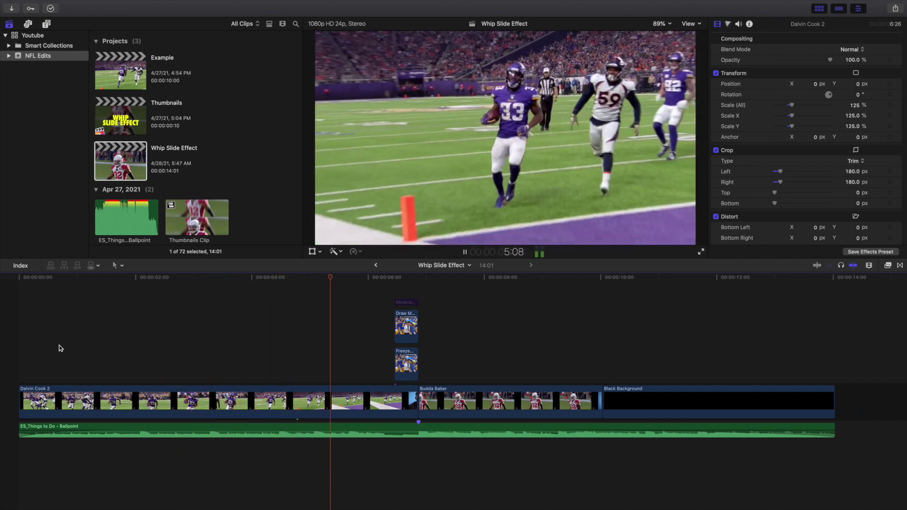
key(space)
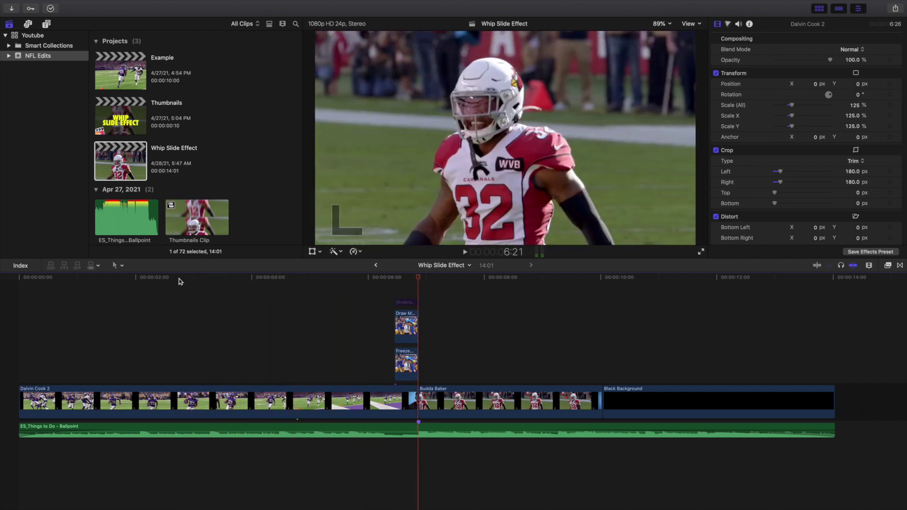
click(406, 301)
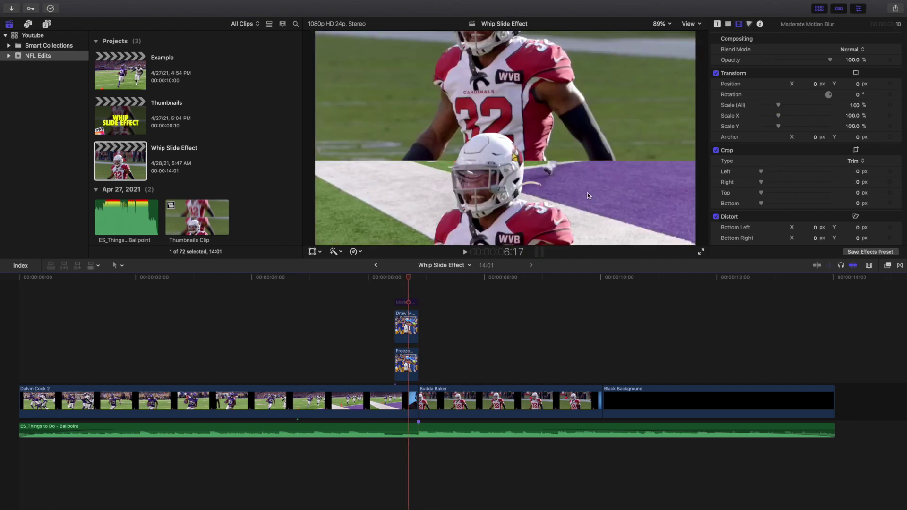
click(1, 334)
key(Home)
key(space)
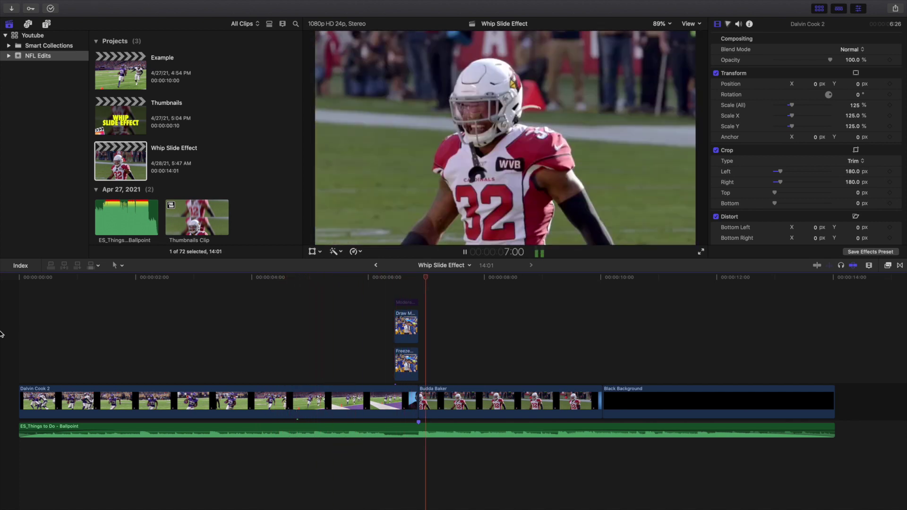
key(space)
click(392, 293)
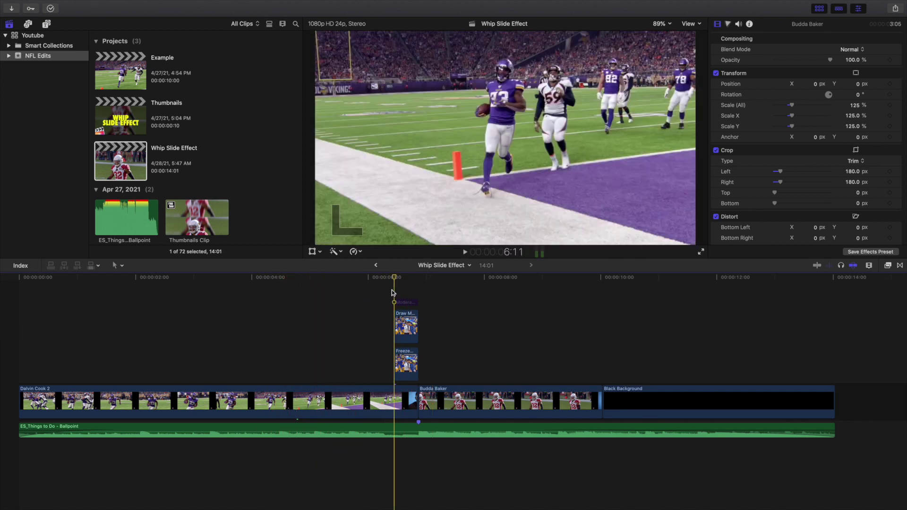
key(super+equal)
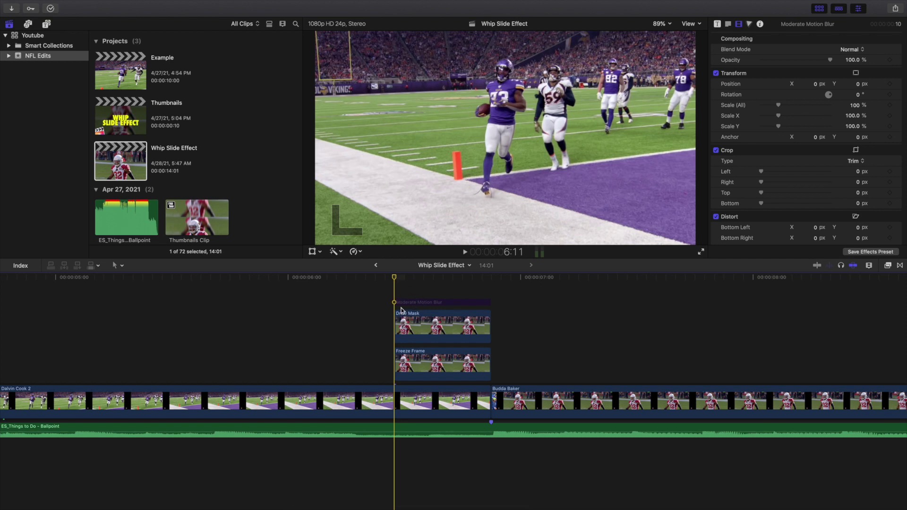
key(shift+z)
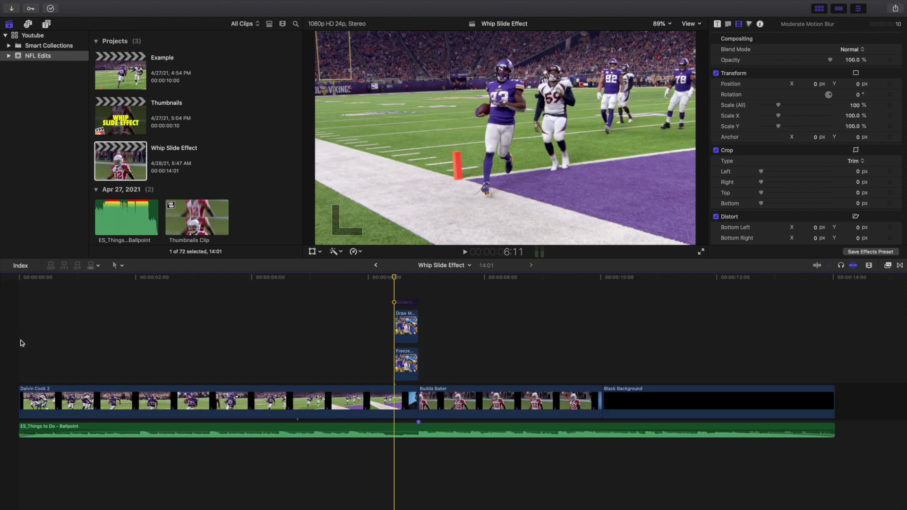
key(super+equal)
key(super+equal)
key(super+equal)
key(super+minus)
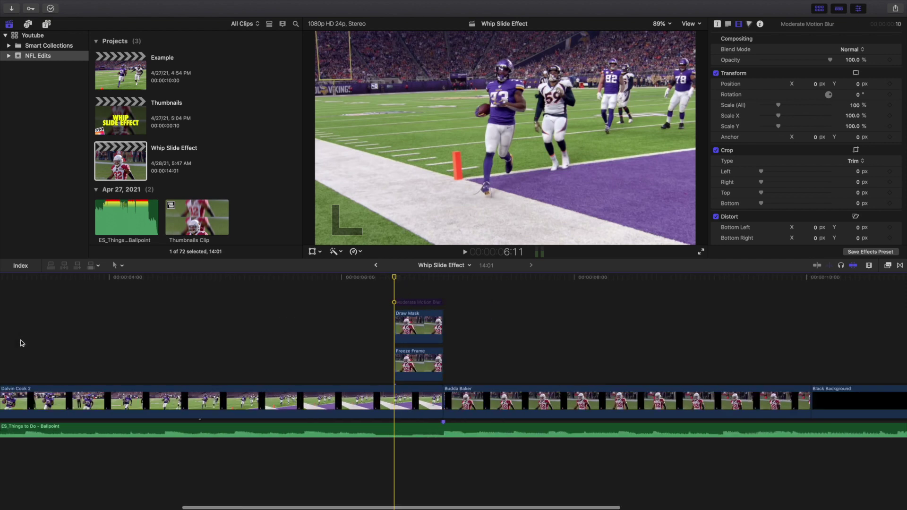
key(shift+z)
click(14, 344)
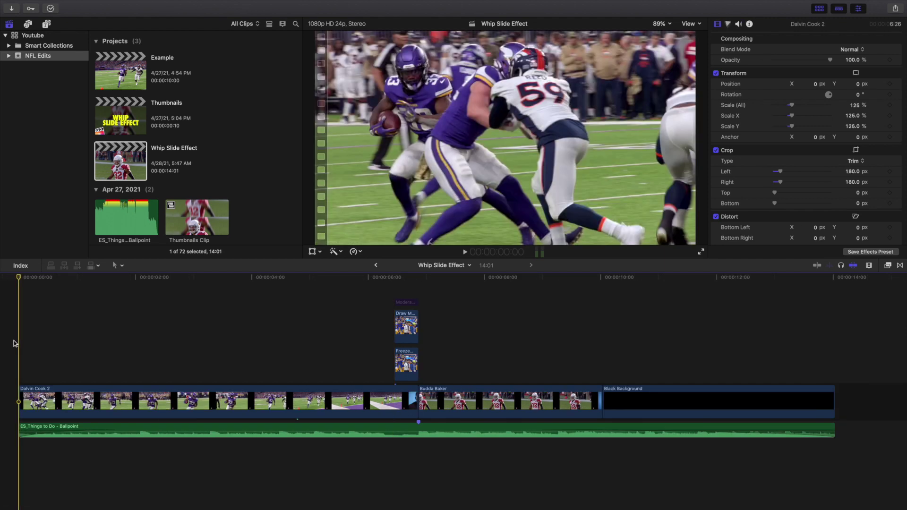
key(space)
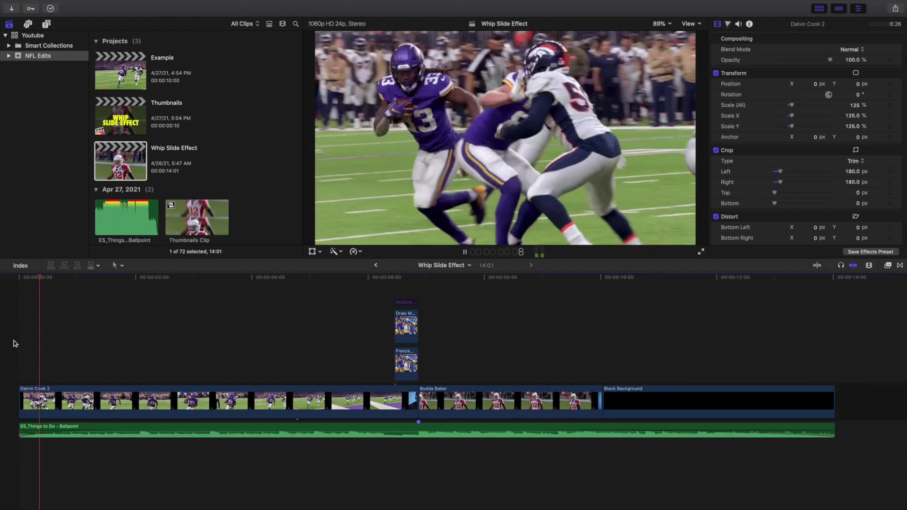